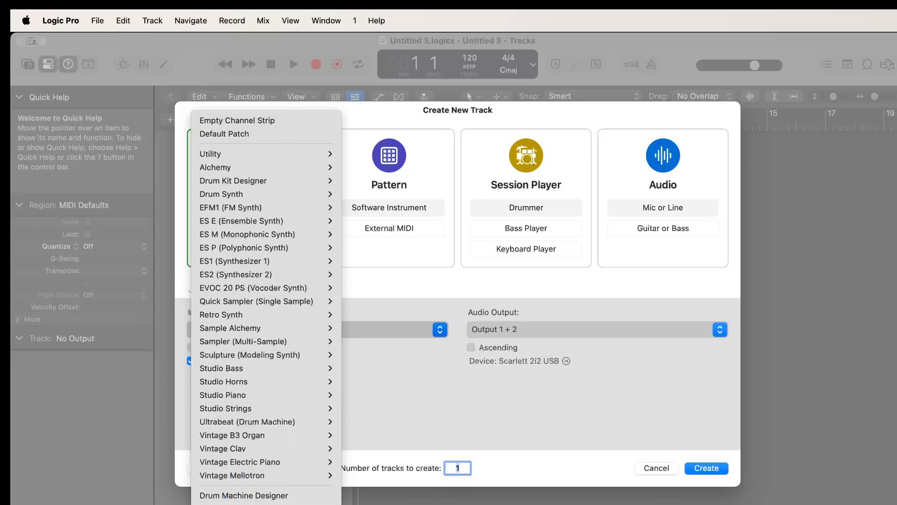
pyautogui.moveTo(243, 504)
pyautogui.click(380, 362)
pyautogui.click(355, 329)
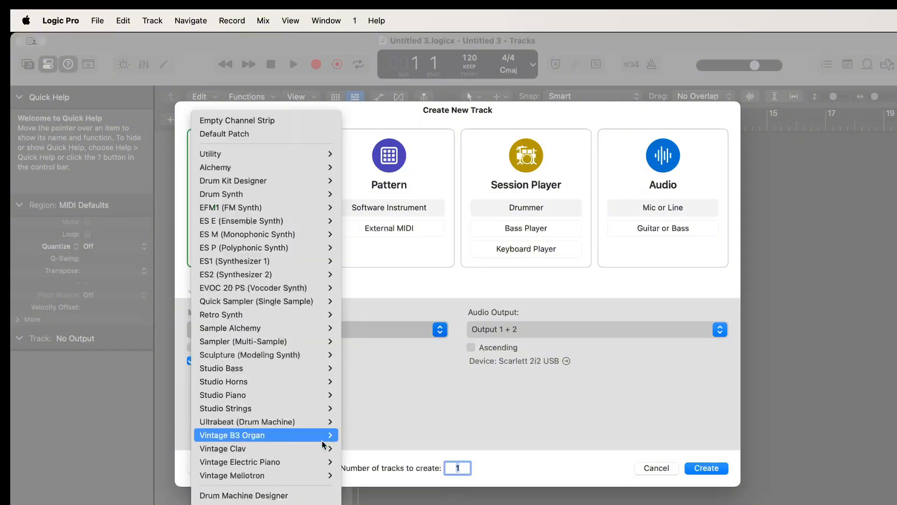
pyautogui.moveTo(243, 504)
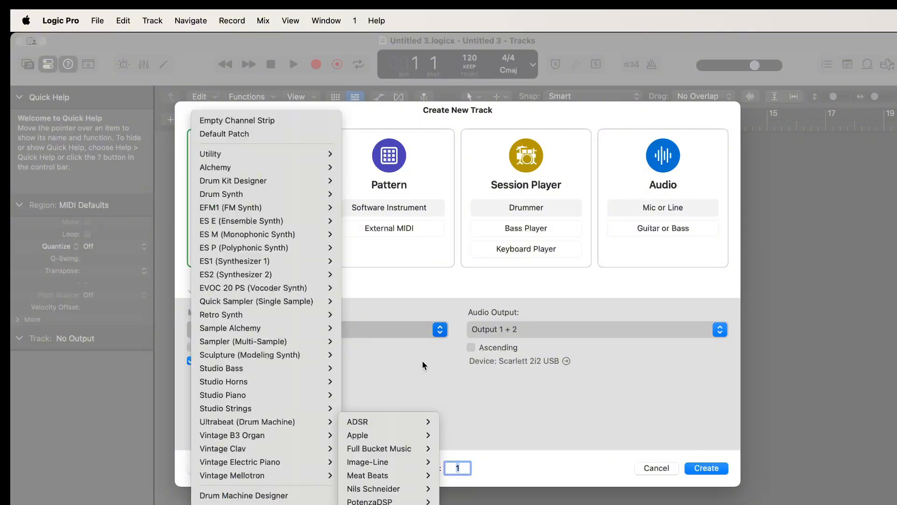
pyautogui.click(402, 315)
pyautogui.click(343, 322)
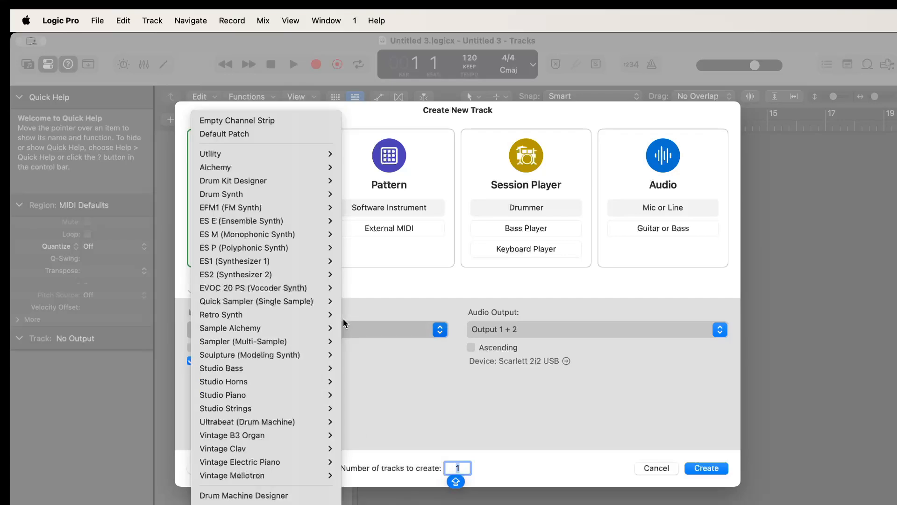
pyautogui.moveTo(266, 504)
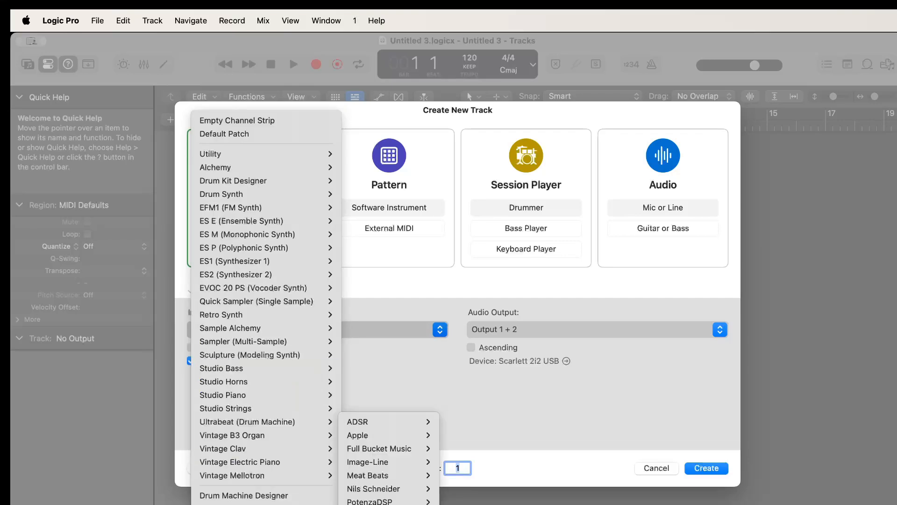
pyautogui.click(376, 393)
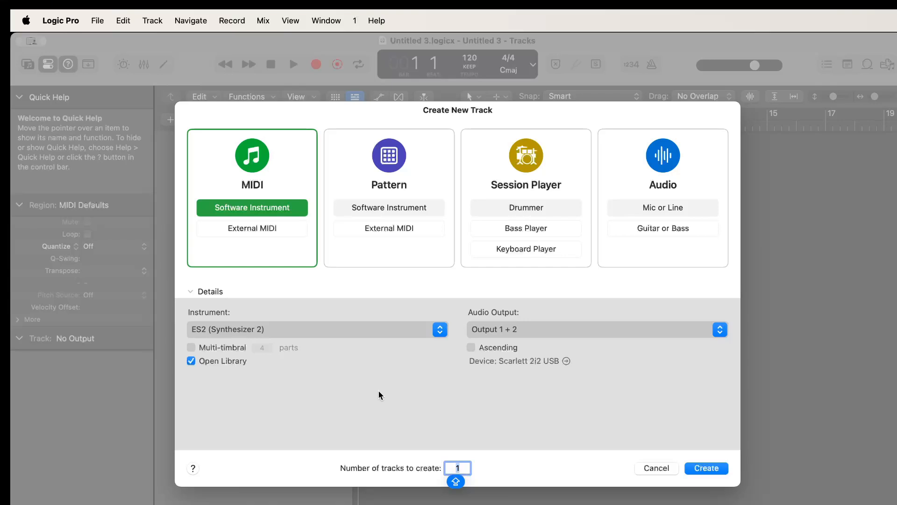
pyautogui.click(417, 332)
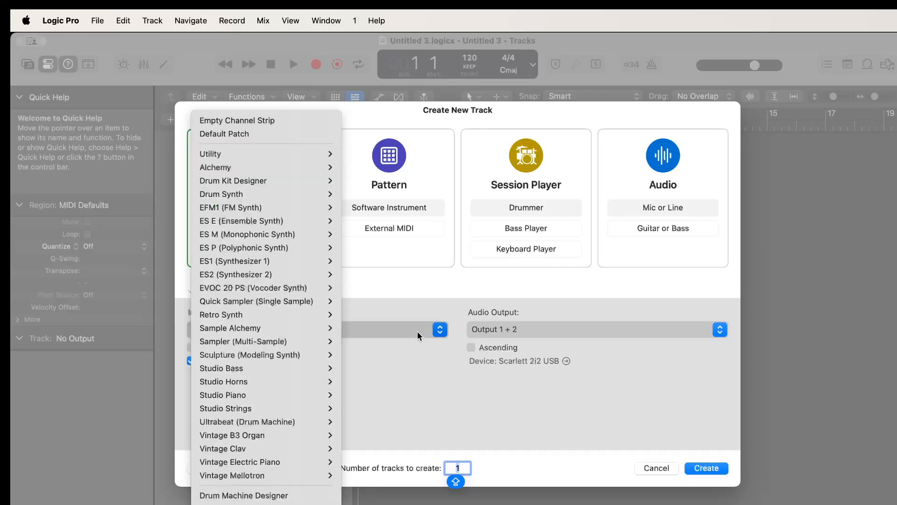
pyautogui.click(413, 347)
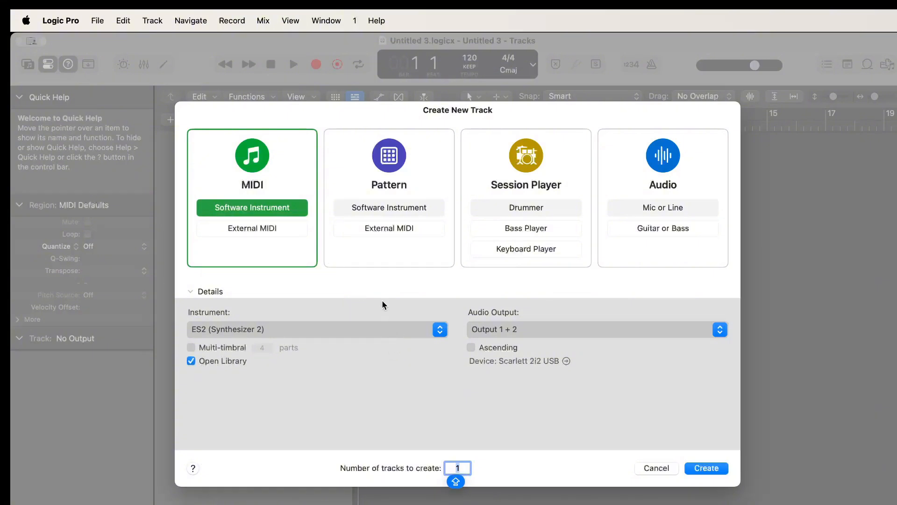
# Create one software instrument track with the JV-1080 as its instrument
pyautogui.click(346, 329)
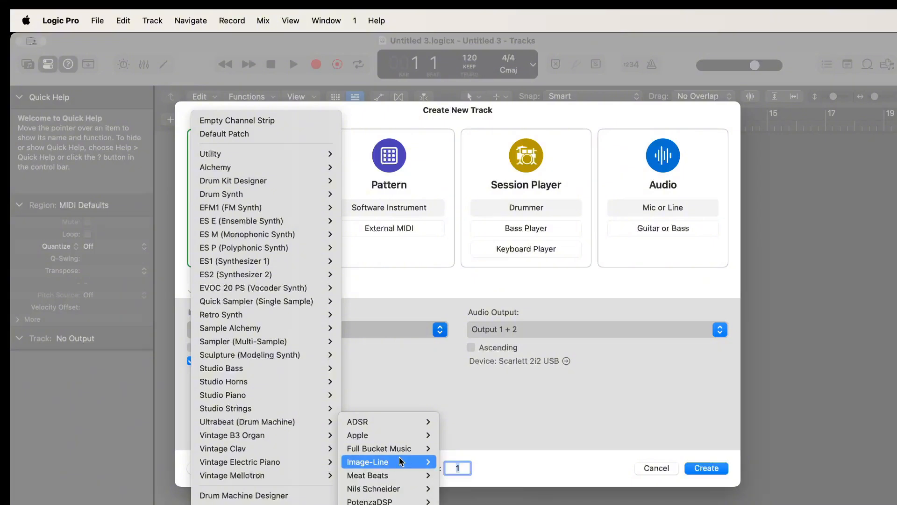
pyautogui.moveTo(399, 435)
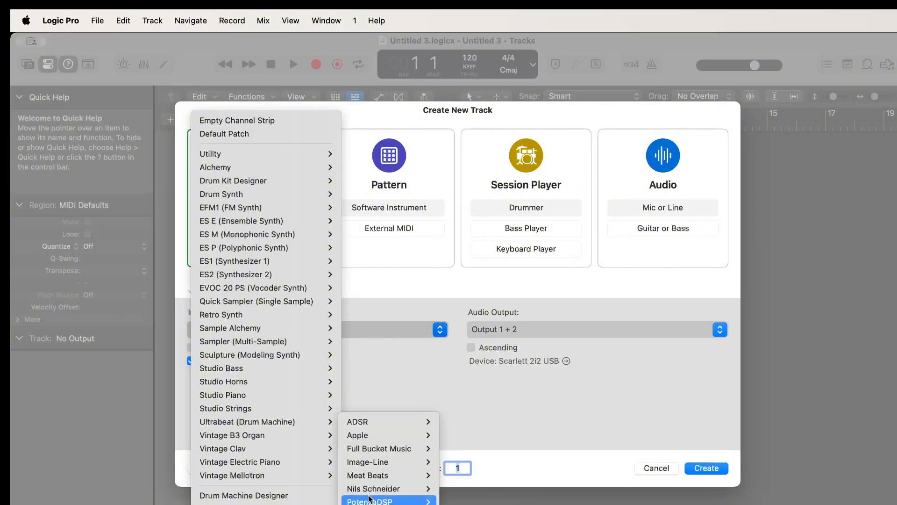
pyautogui.moveTo(376, 499)
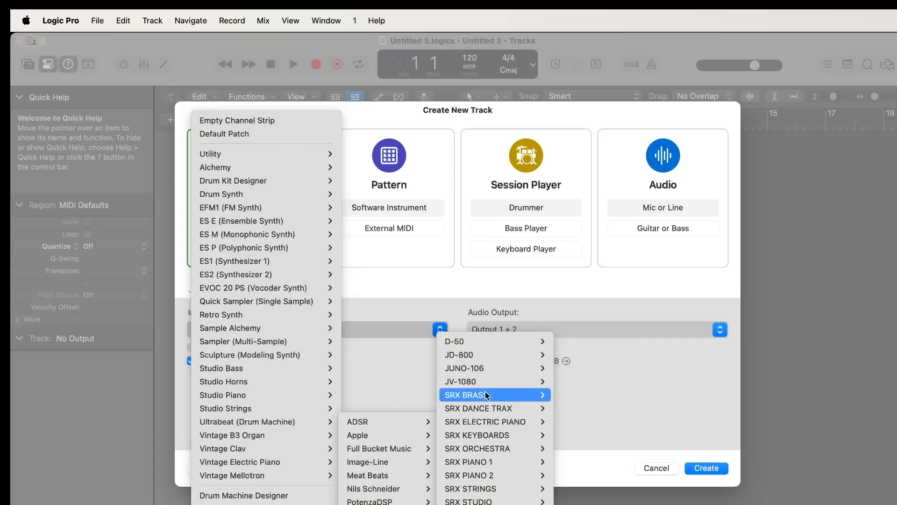
pyautogui.moveTo(492, 384)
pyautogui.click(571, 382)
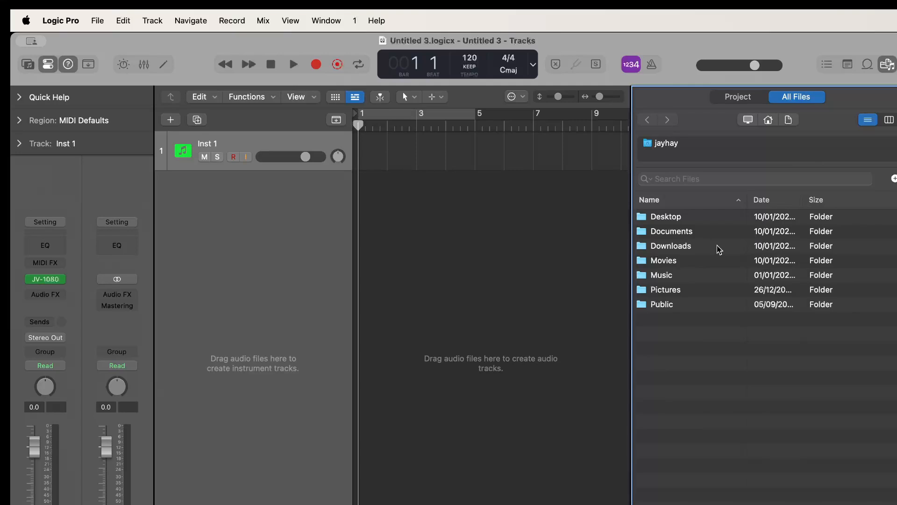
# Find the Zero-G sample folders in Downloads and open Zero-G Jungle Frenzy 1
pyautogui.doubleClick(720, 250)
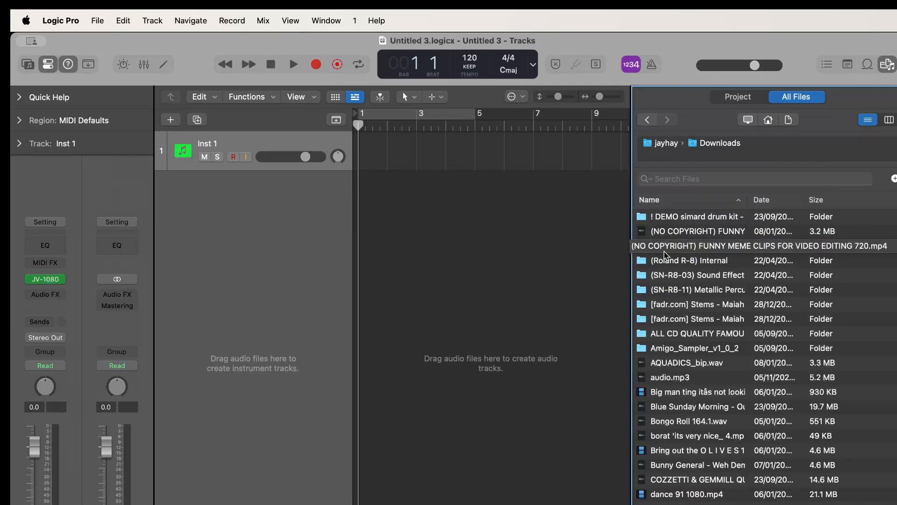
pyautogui.scroll(-3, 673, 334)
pyautogui.scroll(3, 670, 351)
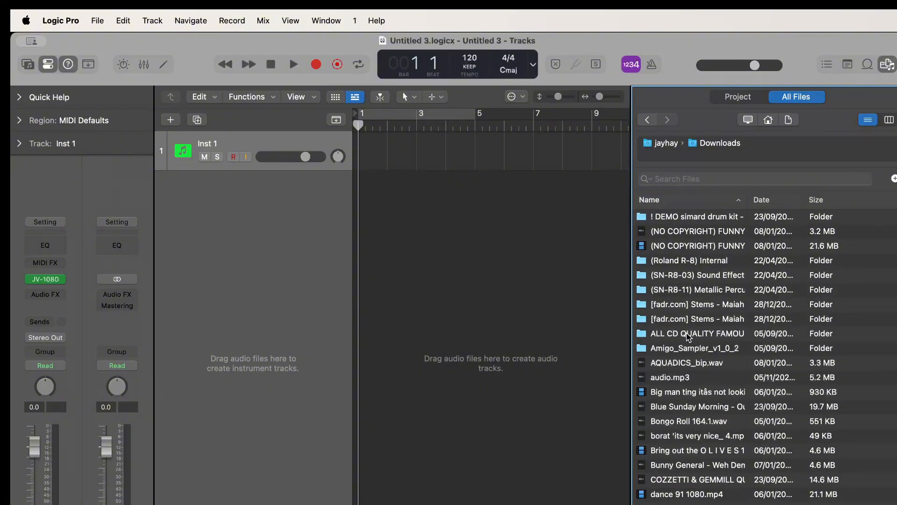
pyautogui.scroll(-15, 688, 336)
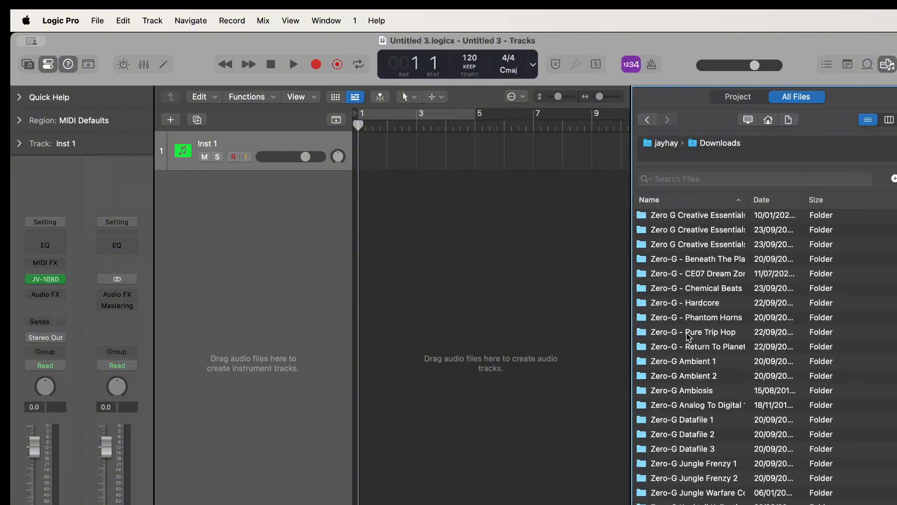
pyautogui.scroll(3, 689, 336)
pyautogui.scroll(-3, 689, 336)
pyautogui.scroll(4, 688, 335)
pyautogui.scroll(-4, 688, 336)
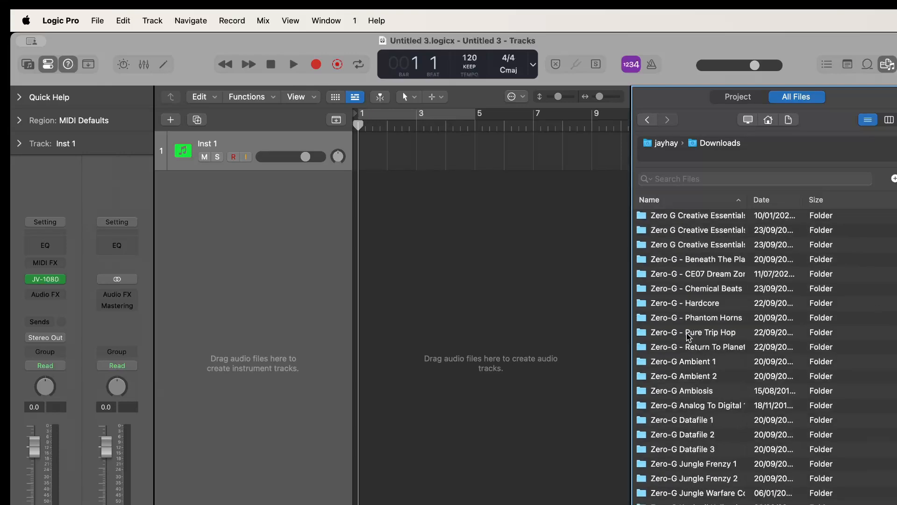
pyautogui.scroll(5, 688, 336)
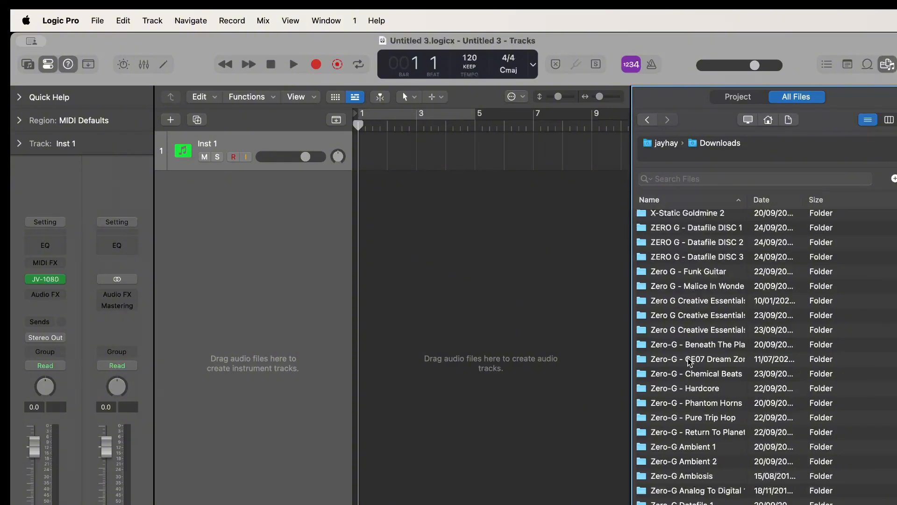
pyautogui.scroll(-3, 706, 499)
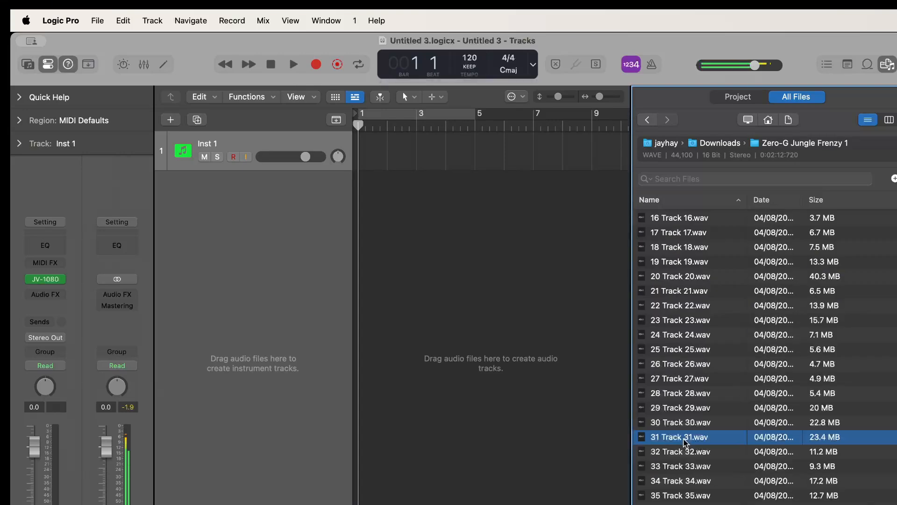
# Place 31 Track 31.wav at bar 1 on a new audio track below Inst 1 and hide the file browser
pyautogui.moveTo(685, 441); pyautogui.dragTo(369, 291)
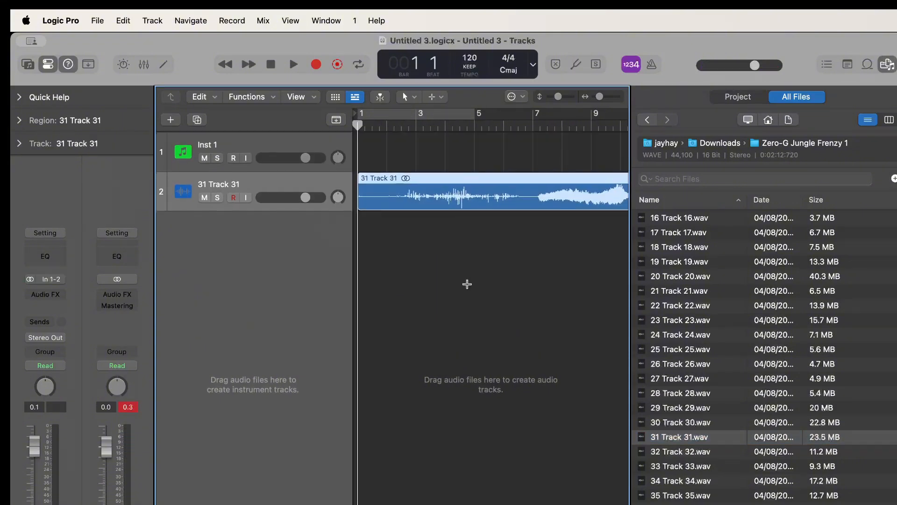
pyautogui.click(887, 64)
pyautogui.scroll(-5, 584, 229)
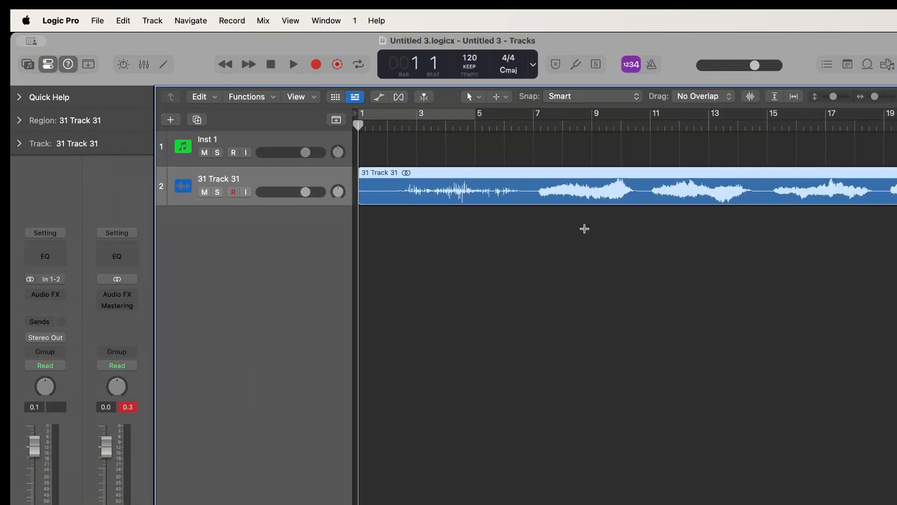
pyautogui.scroll(-4, 585, 228)
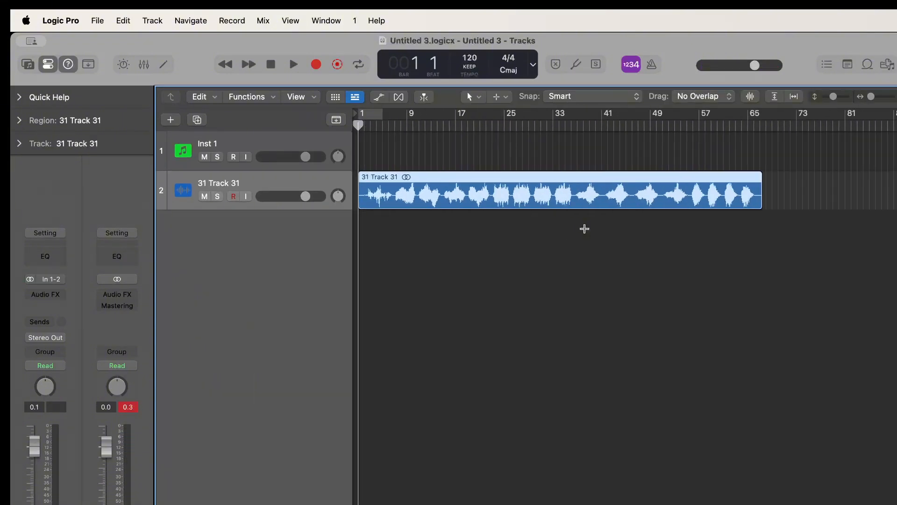
pyautogui.scroll(5, 585, 228)
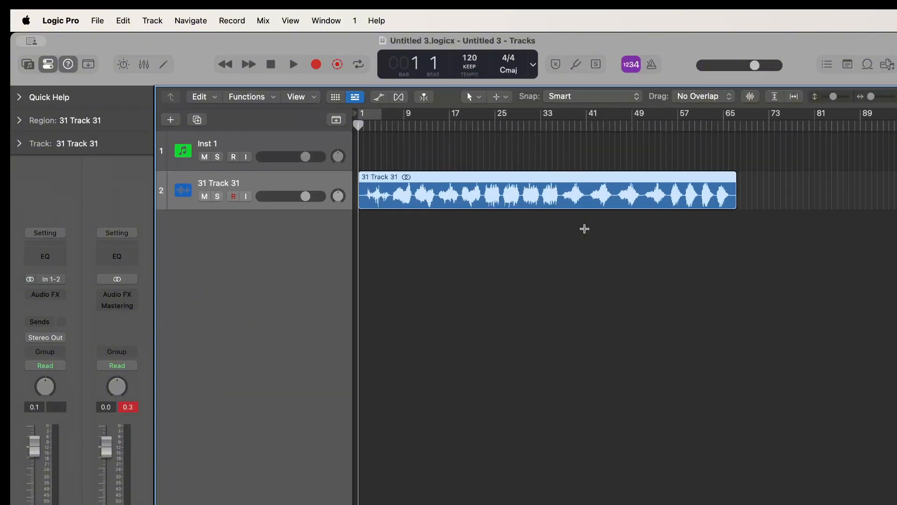
# Audition the early sounds in the 31 Track 31 region at about bars 6, 9 and 11
pyautogui.click(426, 127)
pyautogui.press('space')
pyautogui.press('space')
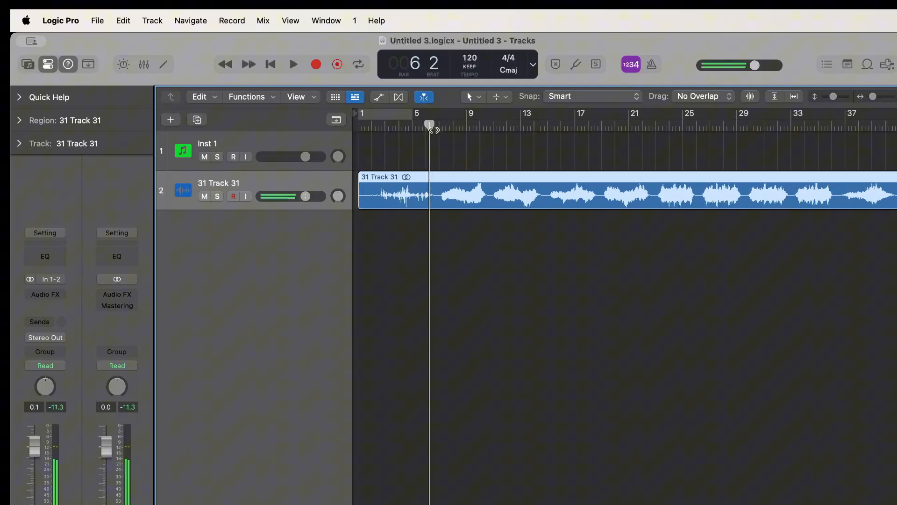
pyautogui.click(469, 127)
pyautogui.press('space')
pyautogui.press('space')
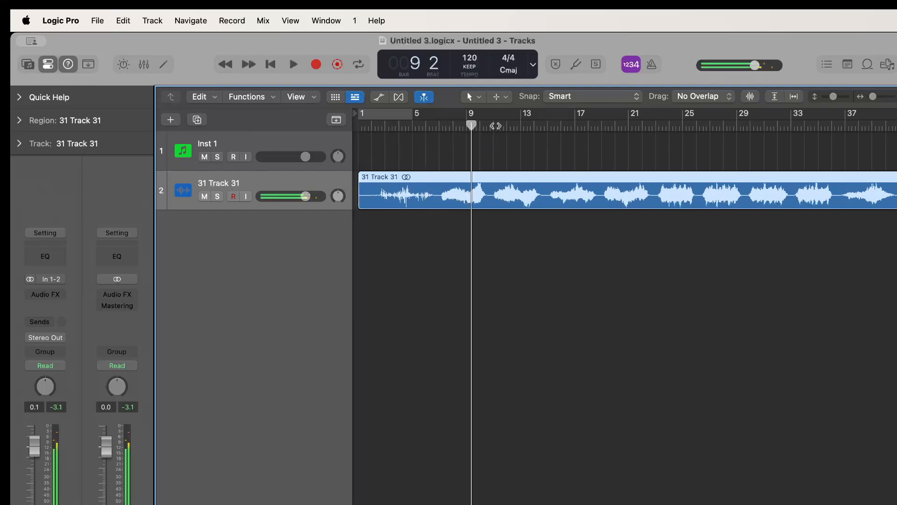
pyautogui.click(500, 126)
# Audition the rest of the 31 Track 31 region at about bars 24, 28, 34 and 51
pyautogui.press('space')
pyautogui.press('space')
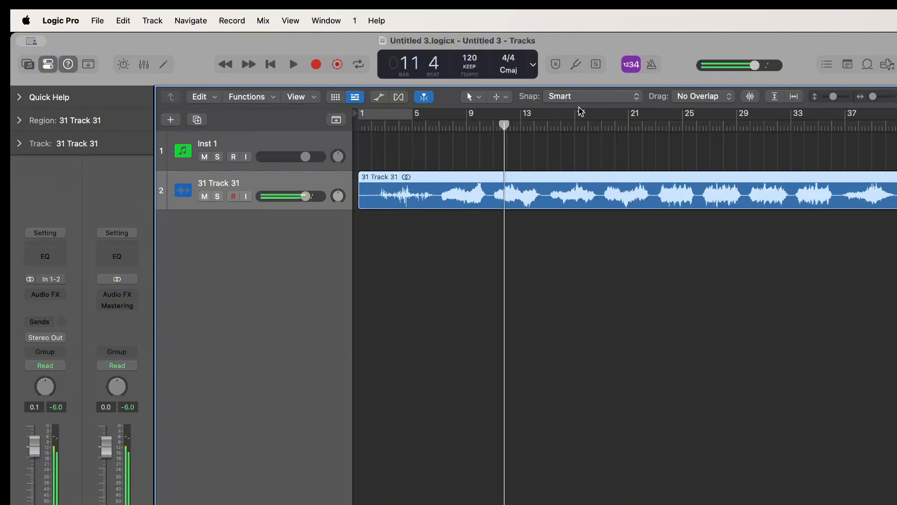
pyautogui.click(677, 127)
pyautogui.press('space')
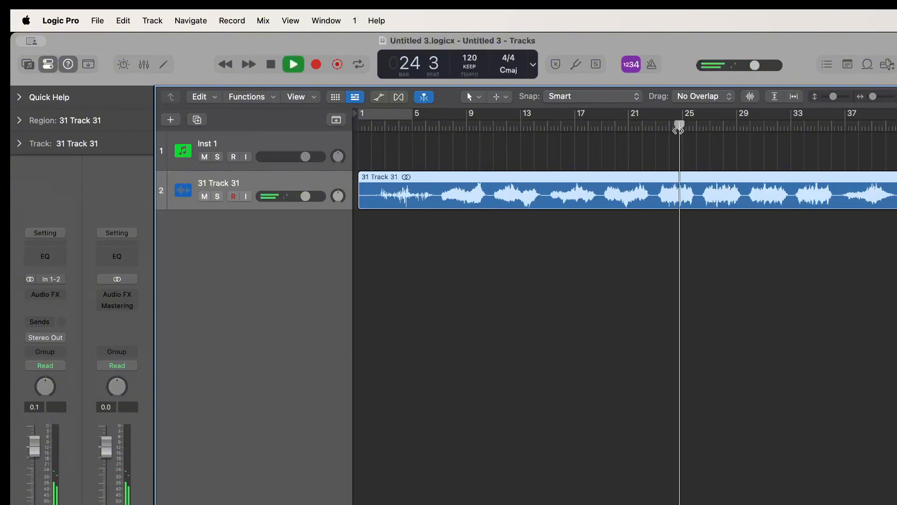
pyautogui.press('space')
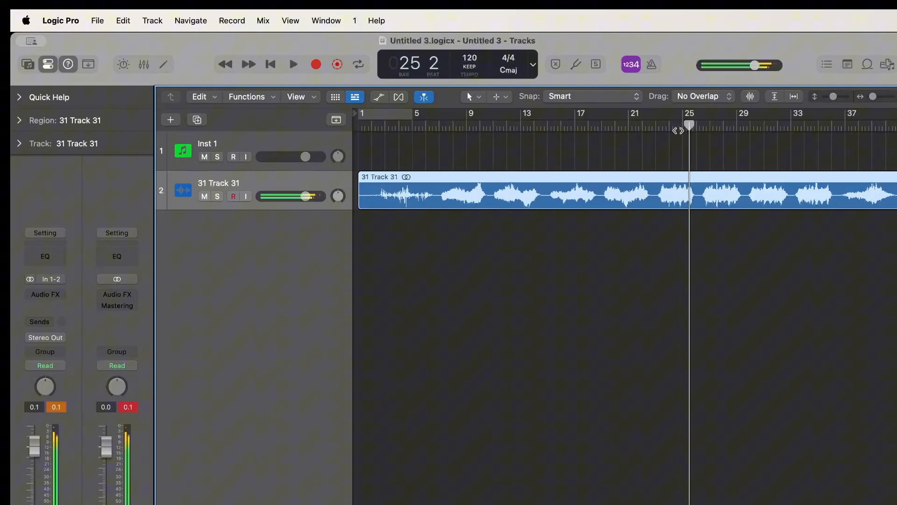
pyautogui.click(722, 124)
pyautogui.press('space')
pyautogui.press('space')
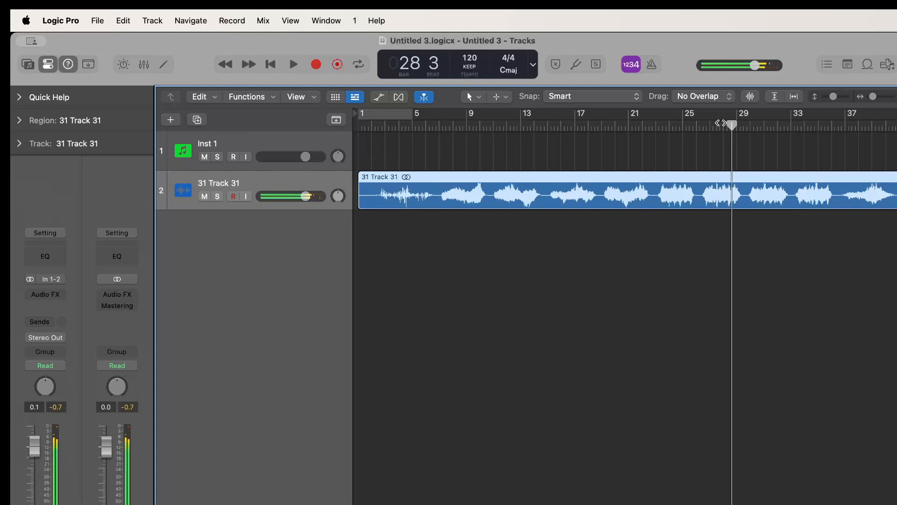
pyautogui.click(809, 124)
pyautogui.hscroll(15, 483, 170)
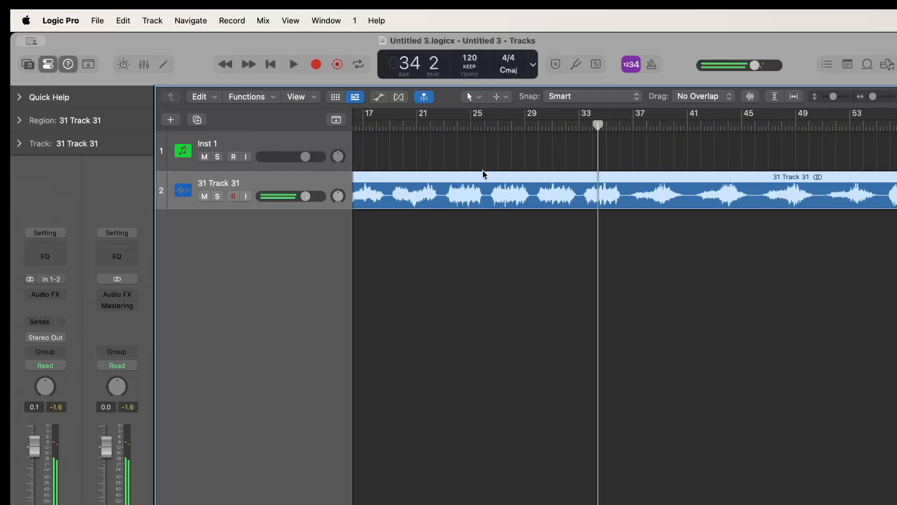
pyautogui.hscroll(-10, 485, 174)
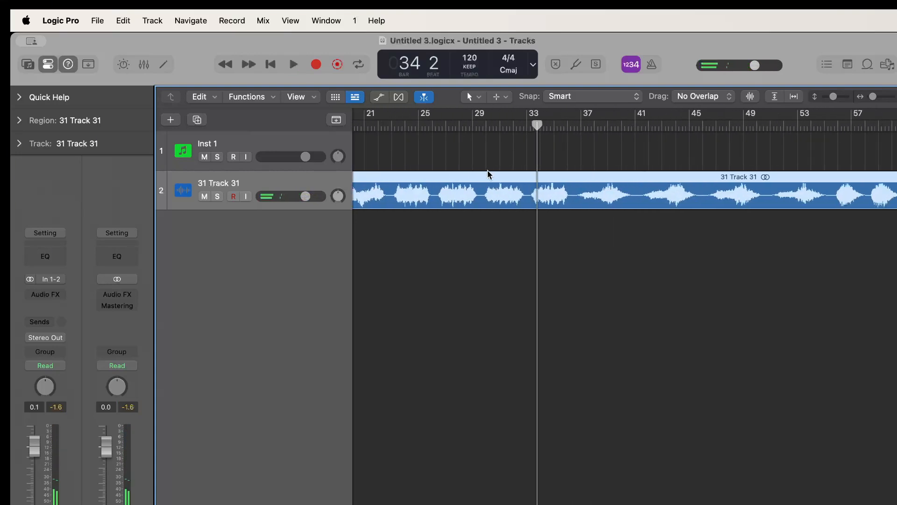
pyautogui.hscroll(1, 488, 174)
pyautogui.click(707, 127)
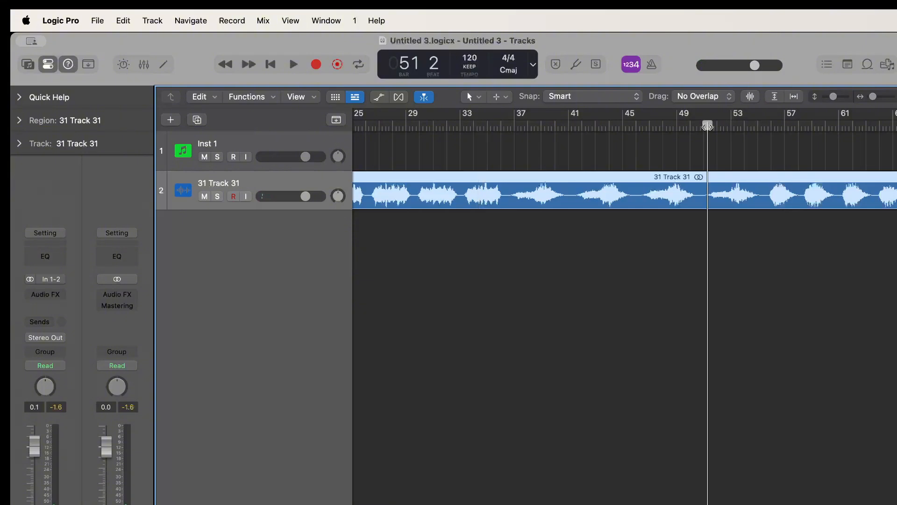
pyautogui.press('space')
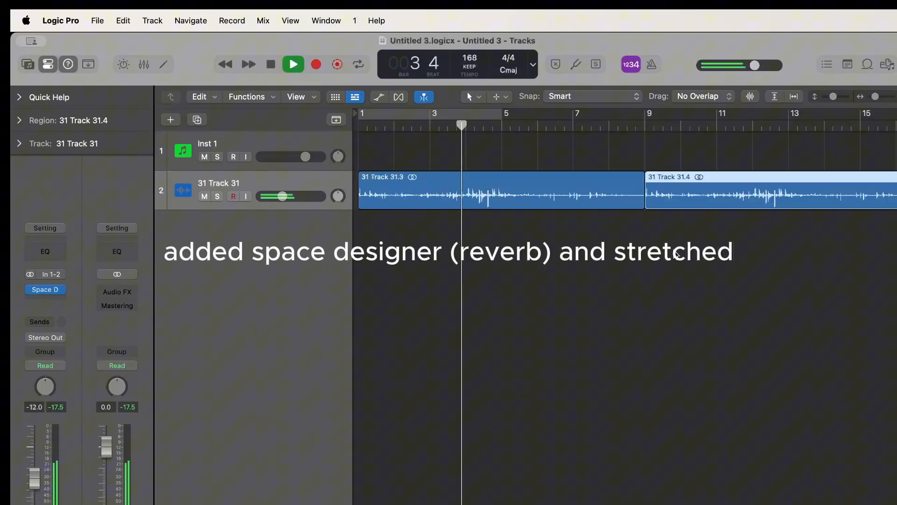
# Reverse the second region, 31 Track 31.4, on the 31 Track 31 track
pyautogui.rightClick(695, 202)
pyautogui.moveTo(734, 295)
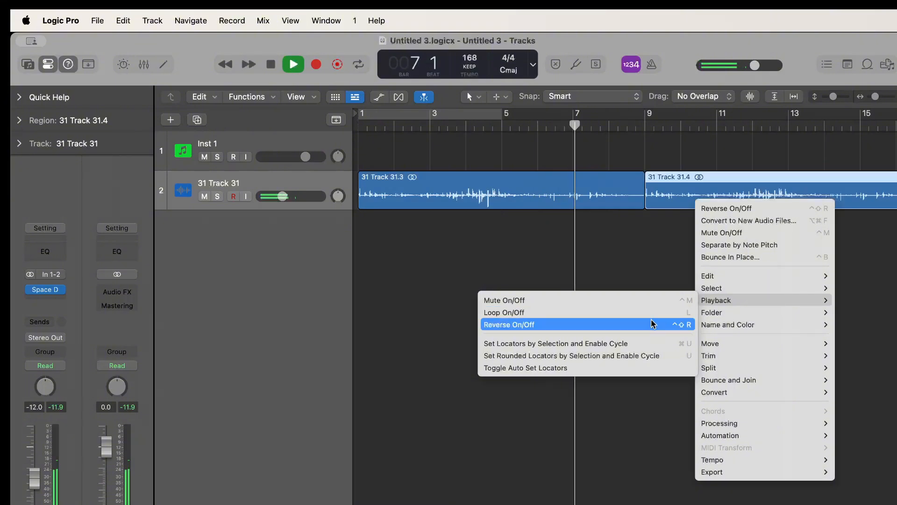
pyautogui.click(653, 323)
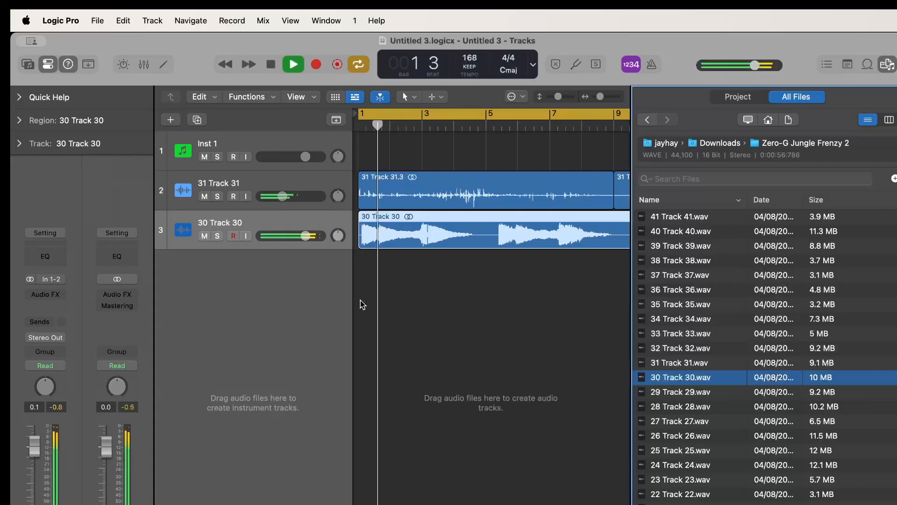
# Audition the 30 Track 30 region over a wider stretch of the timeline
pyautogui.press('super+Left')
pyautogui.press('super+Left')
pyautogui.press('super+Left')
pyautogui.press('super+Left')
pyautogui.press('super+Left')
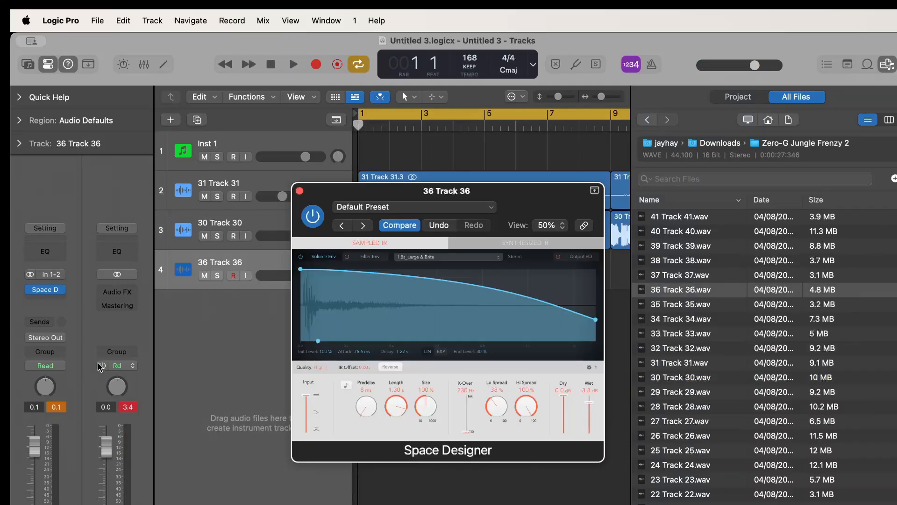
# Add an Echo to the 36 Track 36 track with a 1/4 note delay and 39% wet, and close its plug-in windows
pyautogui.click(47, 302)
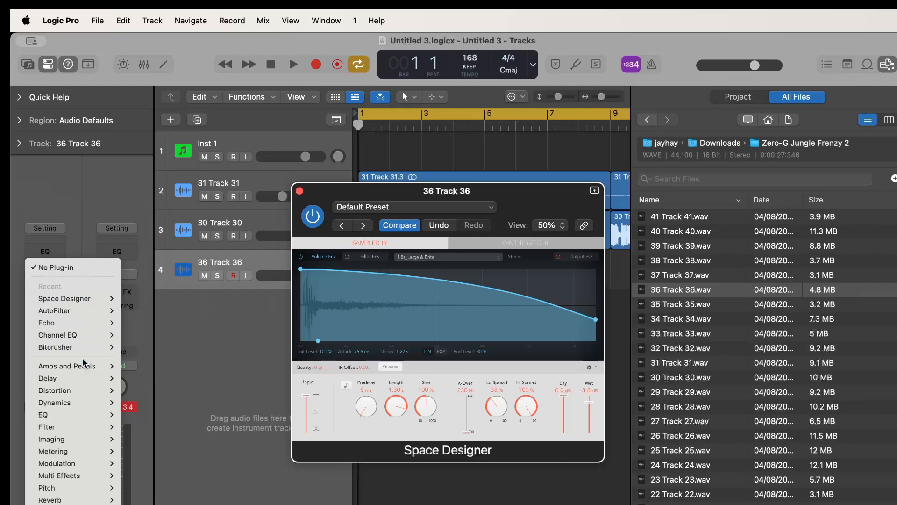
pyautogui.click(86, 322)
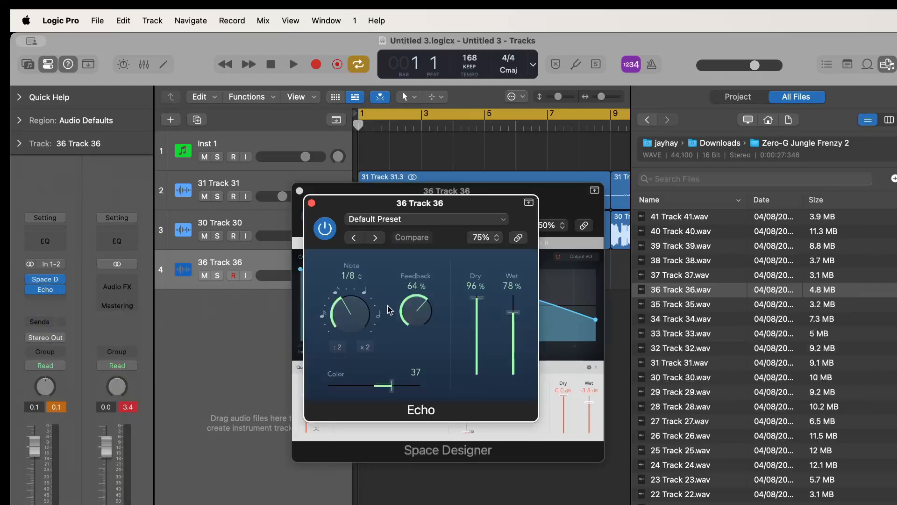
pyautogui.click(368, 293)
pyautogui.press('space')
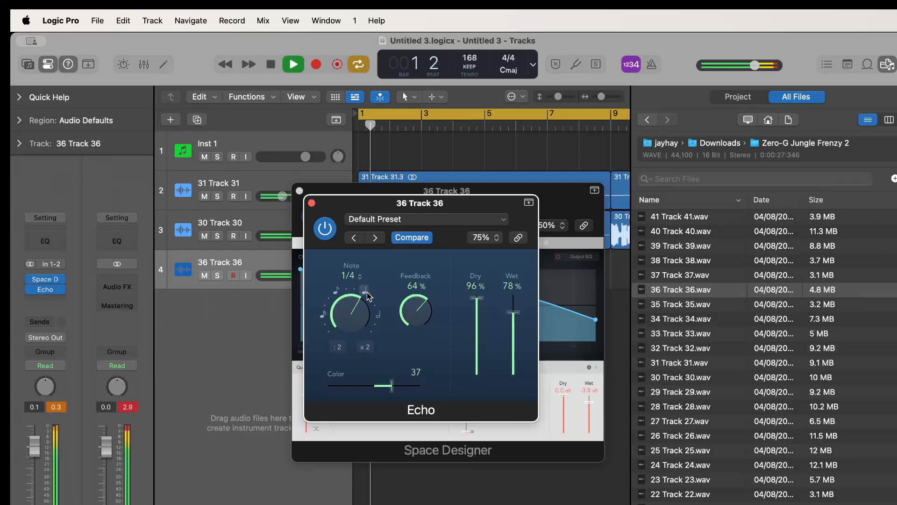
pyautogui.moveTo(514, 312); pyautogui.dragTo(513, 344)
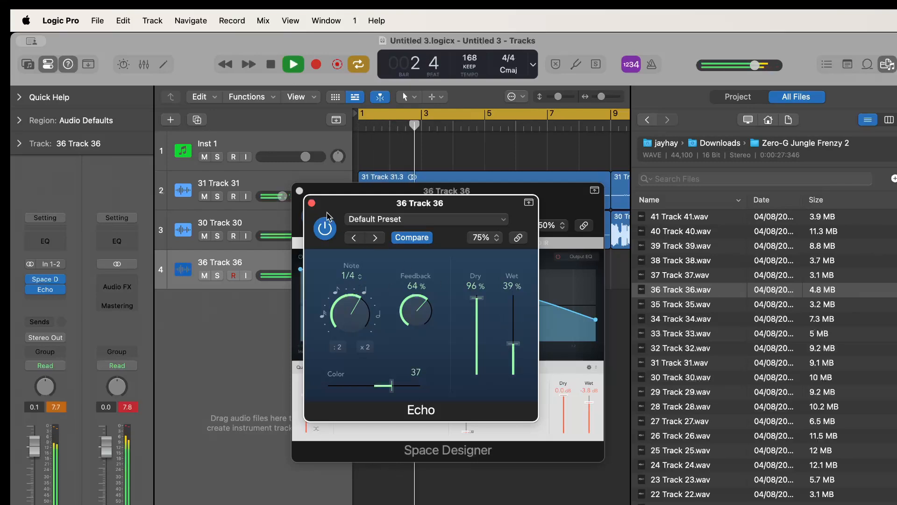
pyautogui.click(311, 203)
pyautogui.click(299, 191)
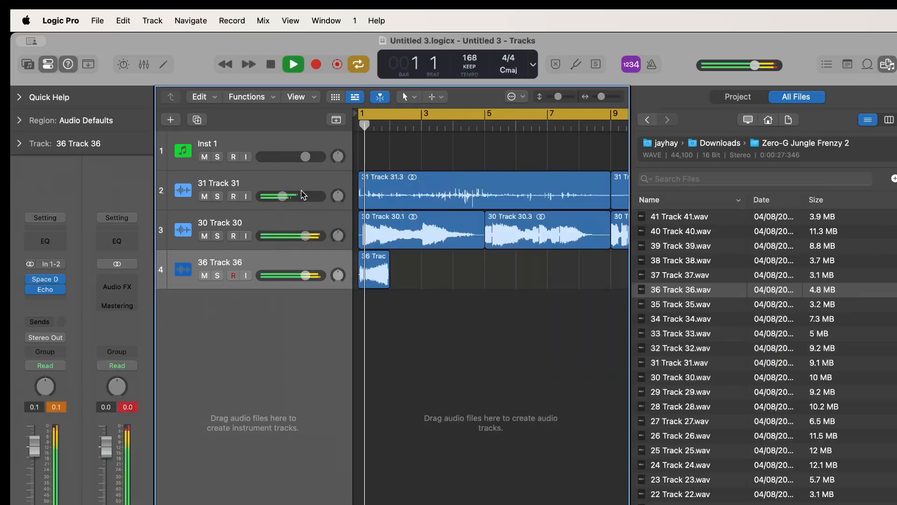
# Lower the volume of the 36 Track 36 track and play the arrangement
pyautogui.moveTo(305, 275); pyautogui.dragTo(279, 275)
pyautogui.press('space')
pyautogui.press('space')
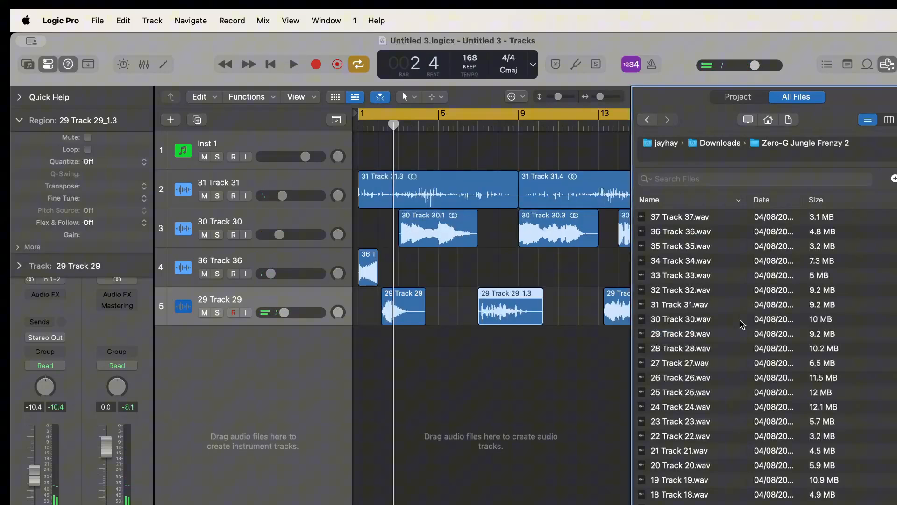
# Return to bar 1, stop playback and audition the samples 32 Track 32, 35 Track 35, 37 Track 37, 27 Track 27 and 25 Track 25
pyautogui.press('Return')
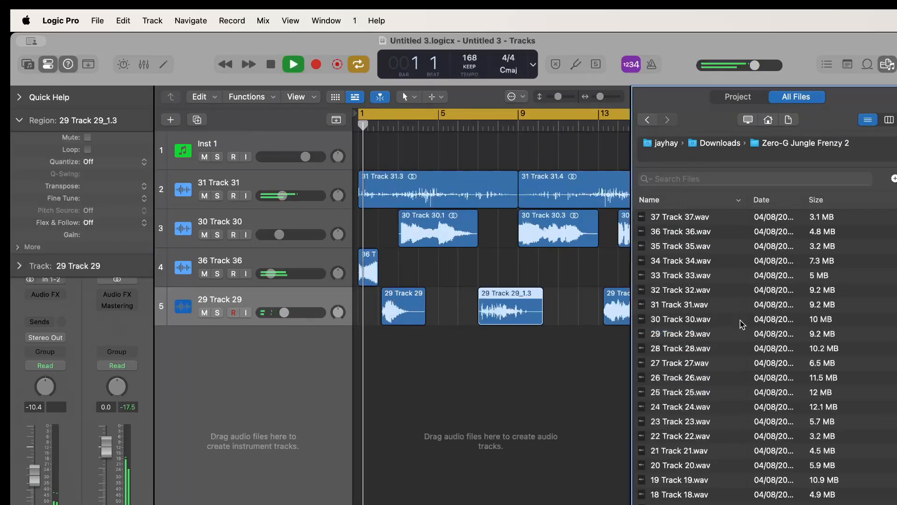
pyautogui.press('space')
pyautogui.click(706, 292)
pyautogui.click(723, 247)
pyautogui.click(723, 218)
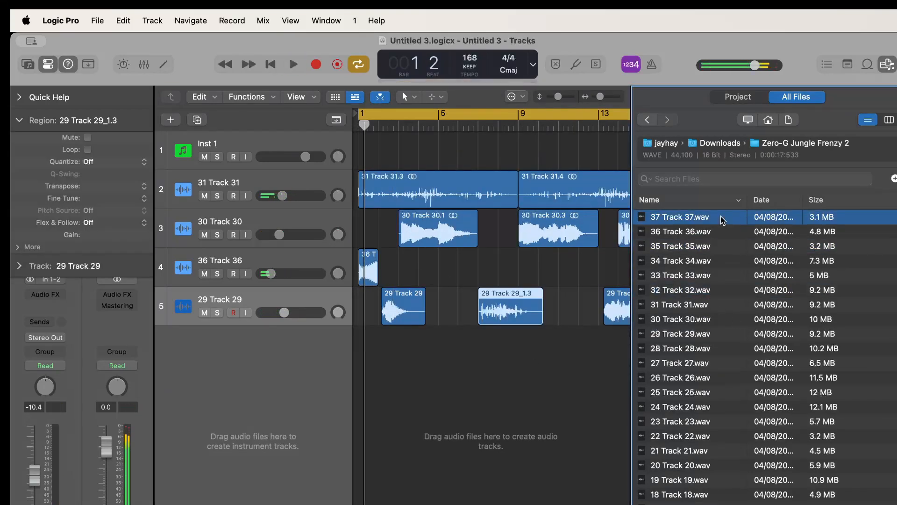
pyautogui.click(681, 362)
pyautogui.click(678, 394)
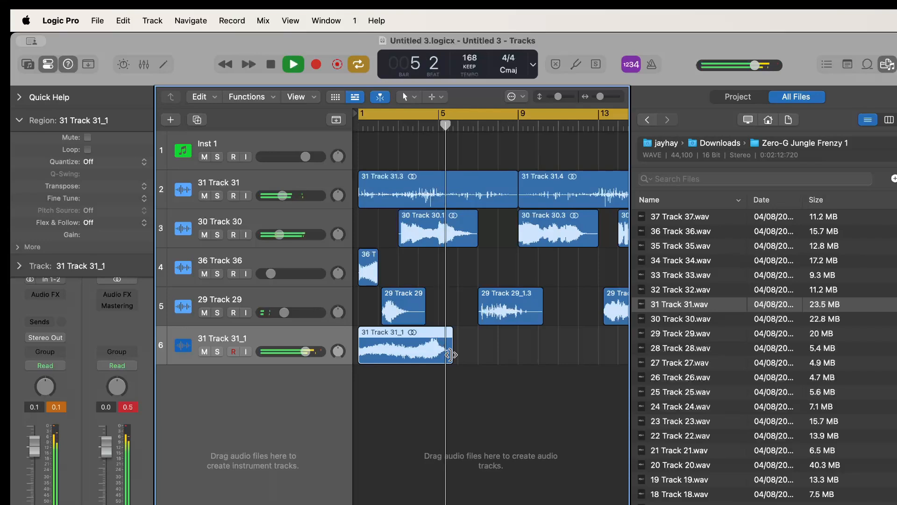
# Load the 31 Track 31_1 region into a Quick Sampler on a new track below it, adjust the amp envelope and close the sampler
pyautogui.moveTo(449, 355); pyautogui.dragTo(326, 396)
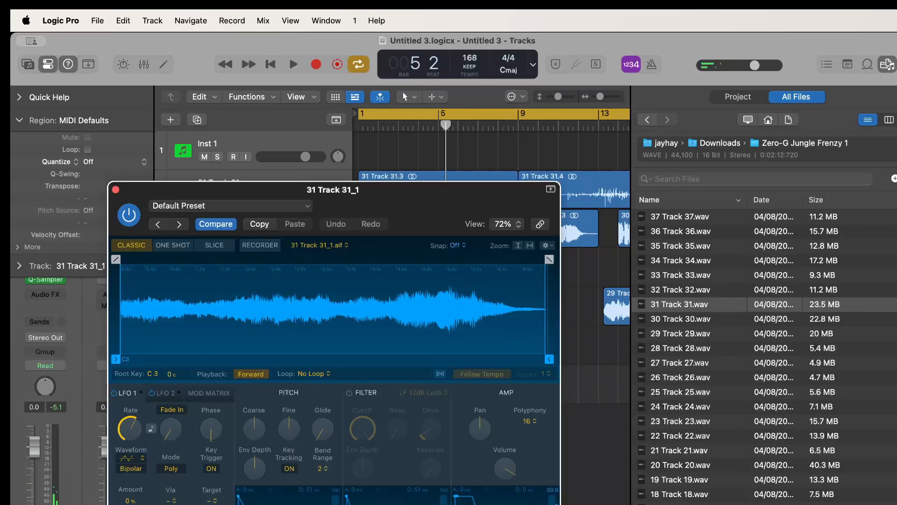
pyautogui.moveTo(552, 500); pyautogui.dragTo(553, 504)
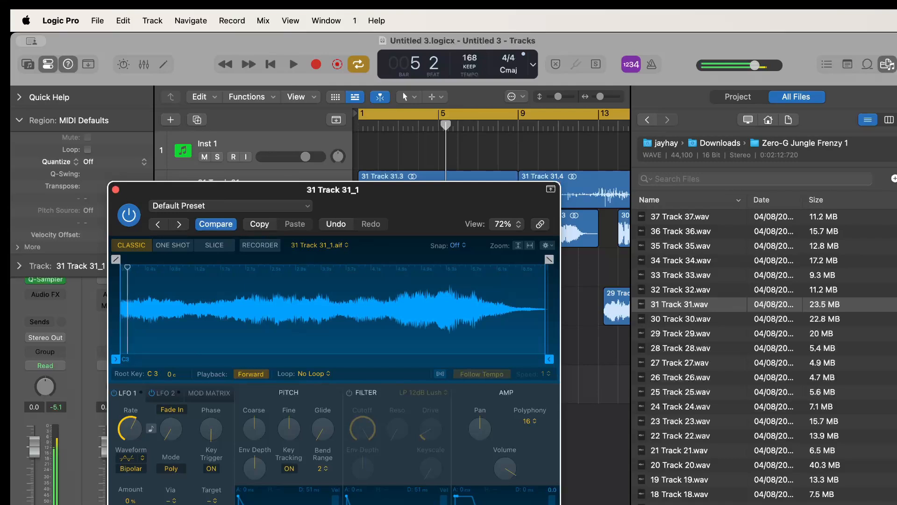
pyautogui.click(115, 190)
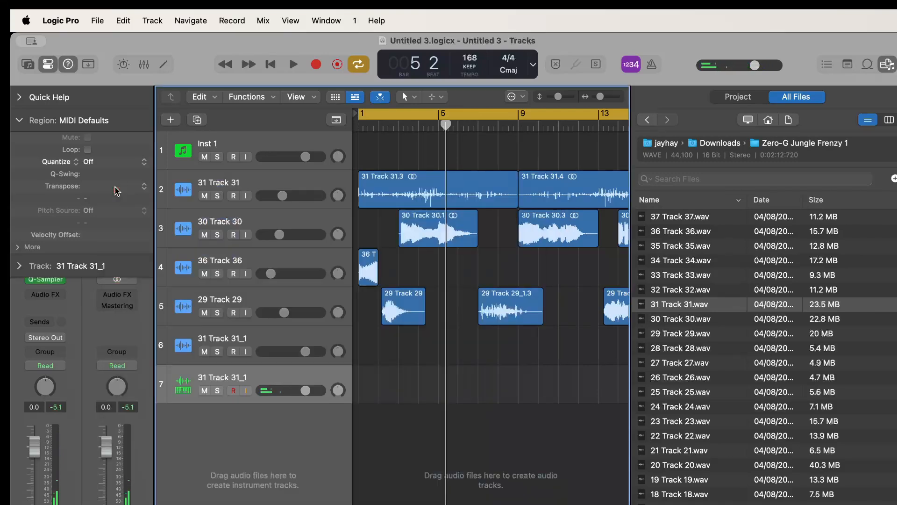
# Record a part of long held notes on the 31 Track 31_1 sampler track from bar 1 to about bar 9 and play it back
pyautogui.press('r')
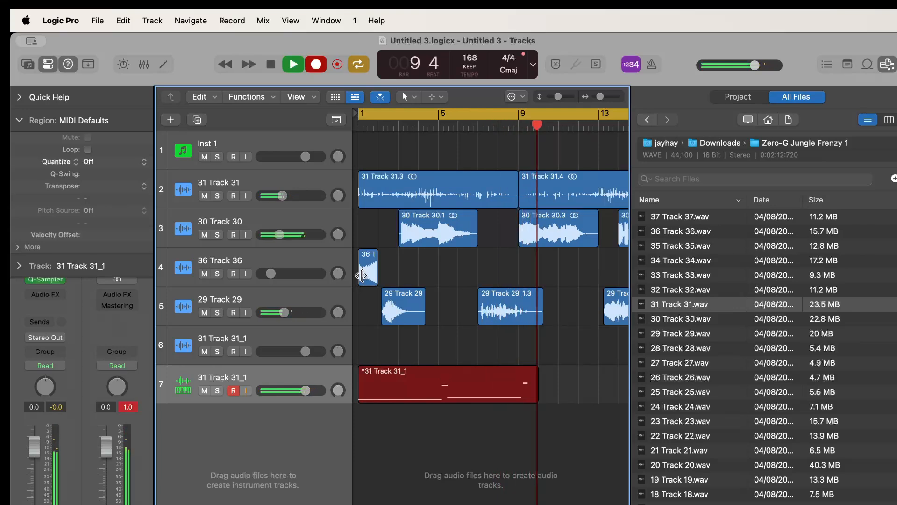
pyautogui.press('space')
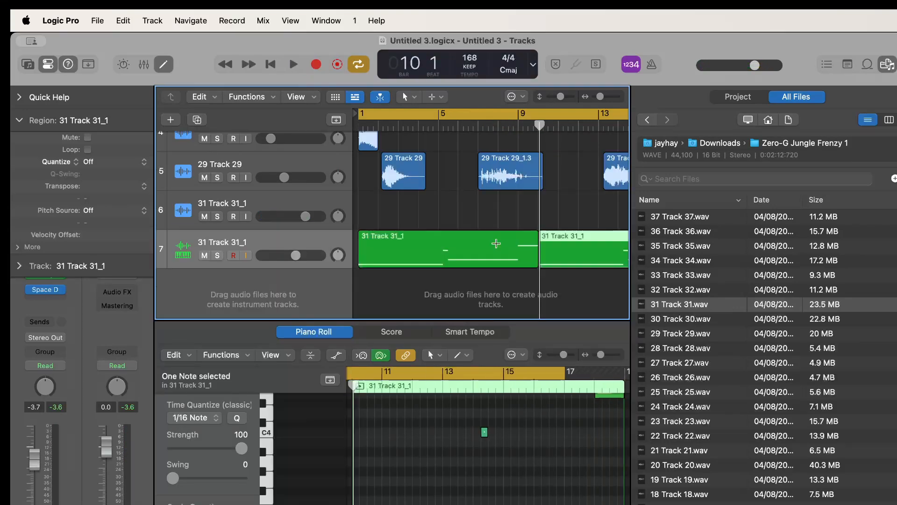
pyautogui.press('space')
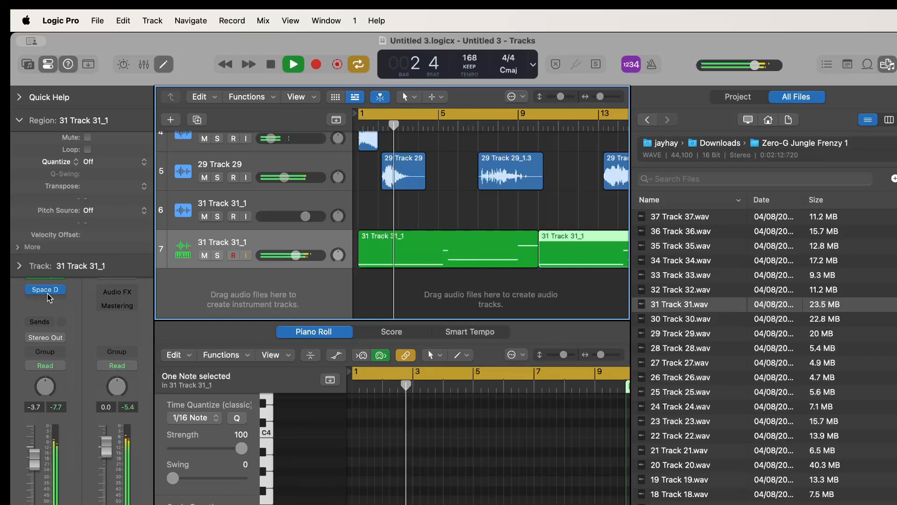
# Add an Echo with a quarter-note delay and a reduced wet level to the 31 Track 31_1 sampler track, and close it
pyautogui.click(59, 287)
pyautogui.click(60, 311)
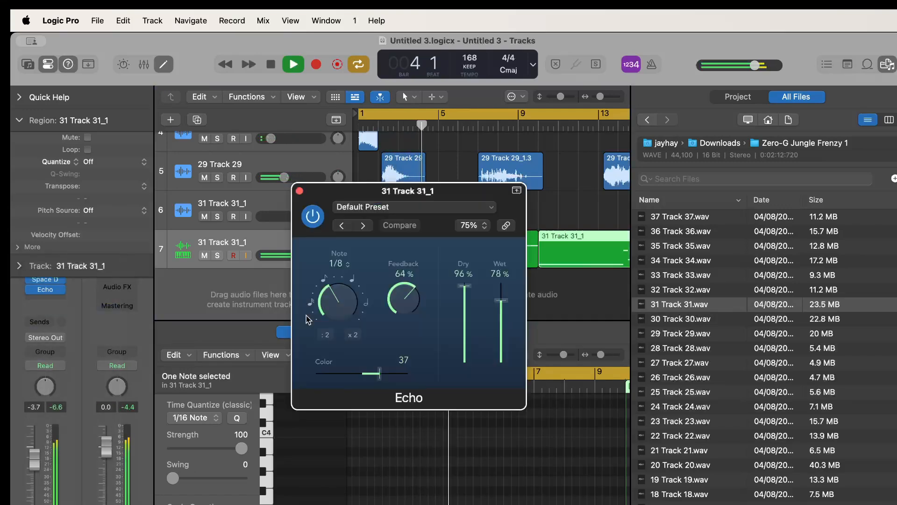
pyautogui.click(351, 281)
pyautogui.moveTo(495, 308); pyautogui.dragTo(497, 338)
pyautogui.click(300, 191)
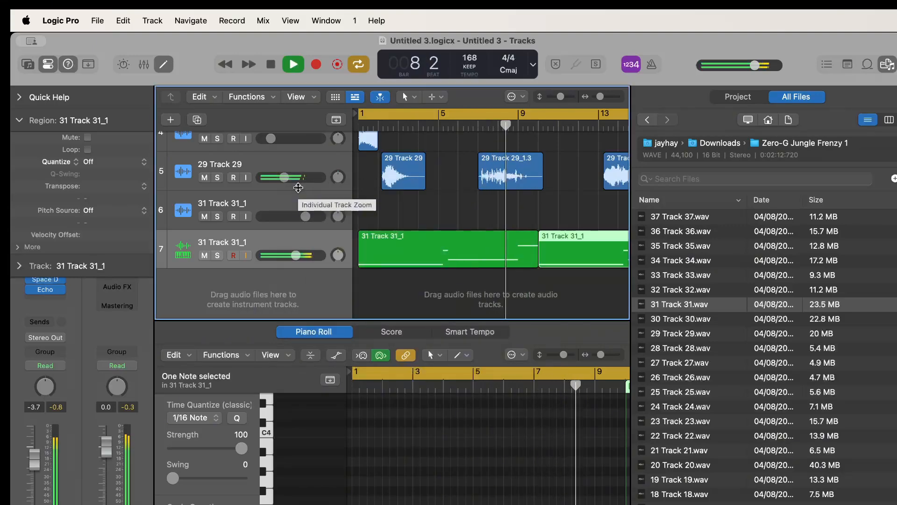
# Add a Channel EQ to the 31 Track 31_1 sampler track, roll off the highs and lows, and close it
pyautogui.click(80, 341)
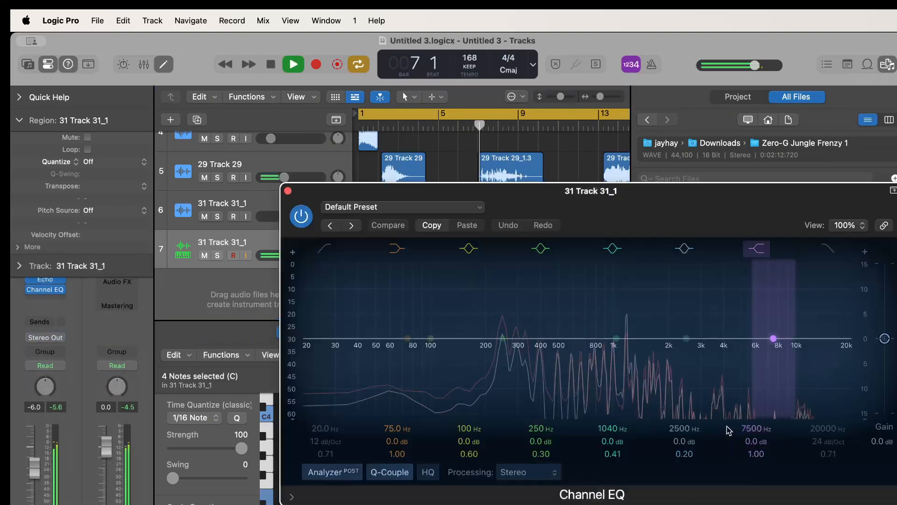
pyautogui.moveTo(823, 257)
pyautogui.mouseDown()
pyautogui.moveTo(837, 321)
pyautogui.moveTo(777, 345)
pyautogui.moveTo(706, 345)
pyautogui.moveTo(703, 314)
pyautogui.moveTo(736, 324)
pyautogui.moveTo(741, 344)
pyautogui.moveTo(733, 327)
pyautogui.mouseUp()
pyautogui.click(327, 251)
pyautogui.moveTo(304, 351); pyautogui.dragTo(470, 365)
pyautogui.click(288, 190)
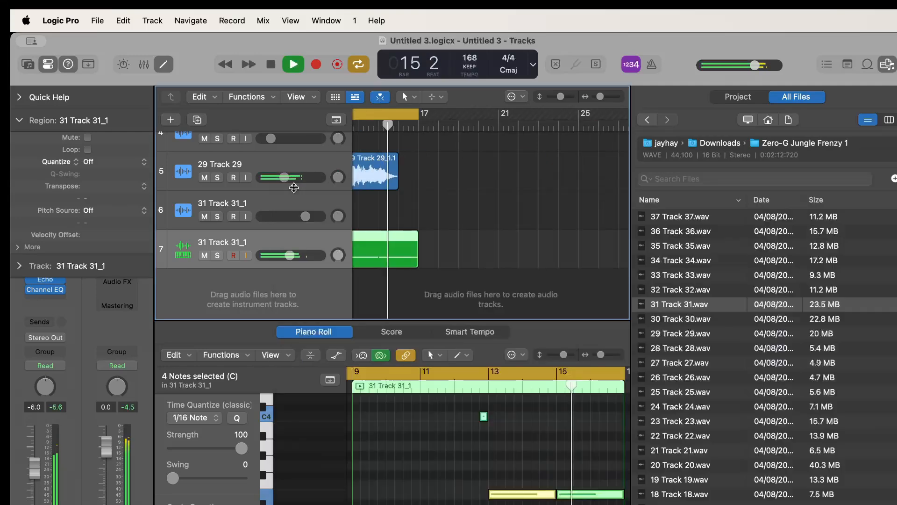
# Audition samples 24, 23 and 21 from Zero-G Jungle Frenzy 1 and place 21 Track 21.wav at bar 1 on a new audio track
pyautogui.press('space')
pyautogui.hscroll(-5, 439, 237)
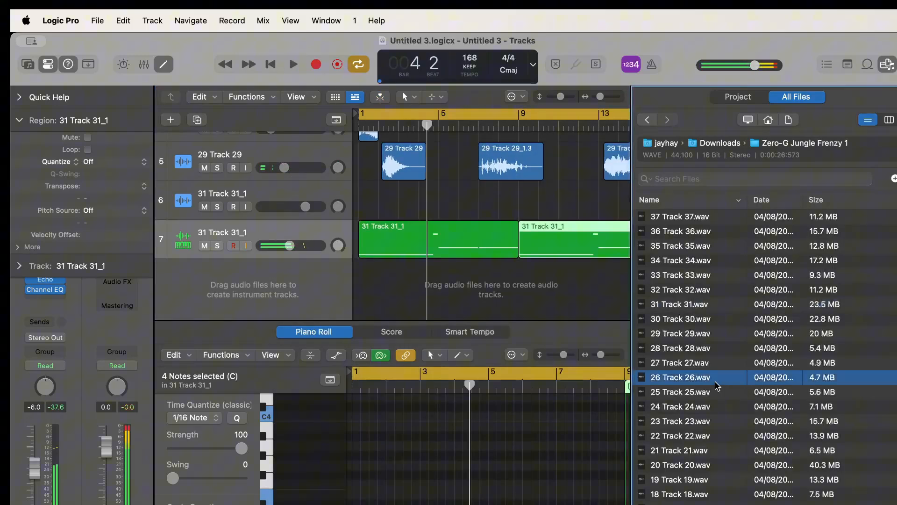
pyautogui.click(709, 406)
pyautogui.click(704, 422)
pyautogui.click(702, 451)
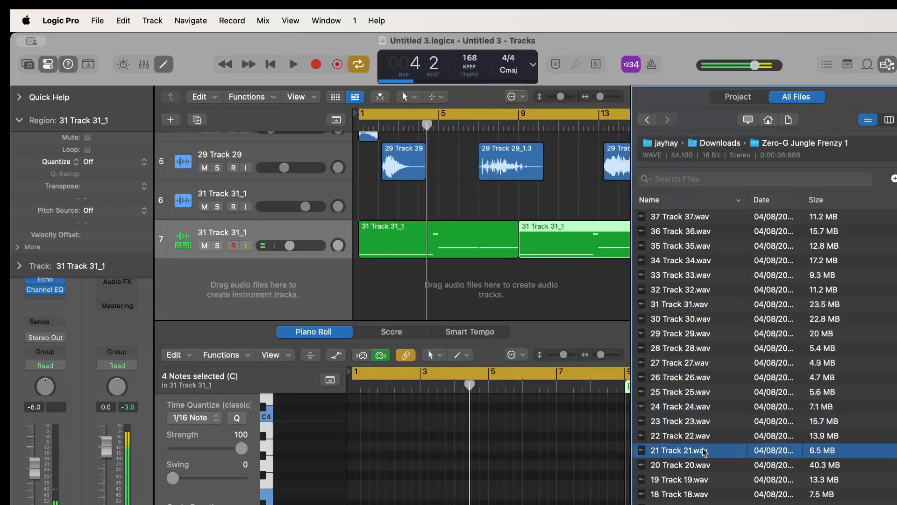
pyautogui.moveTo(704, 457); pyautogui.dragTo(363, 301)
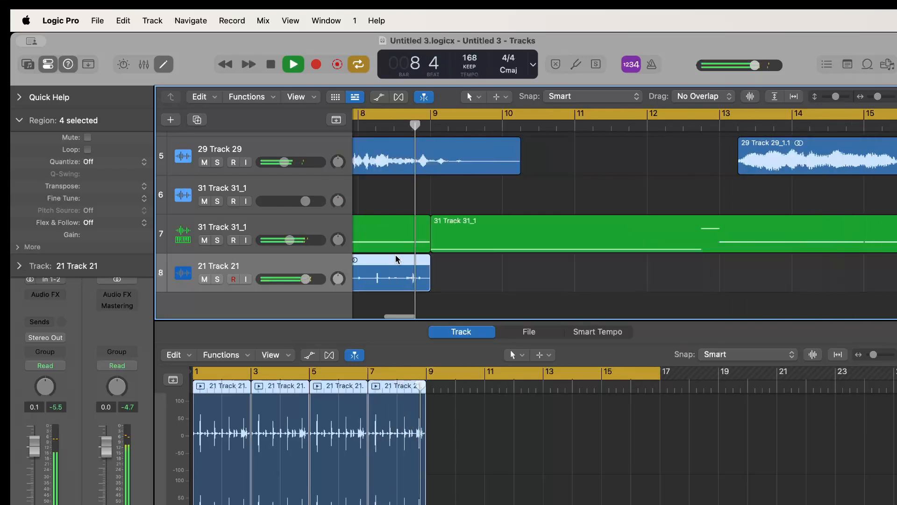
# Repeat the four selected 21 Track 21 regions from bar 9 onward and hide the audio editor
pyautogui.press('super+r')
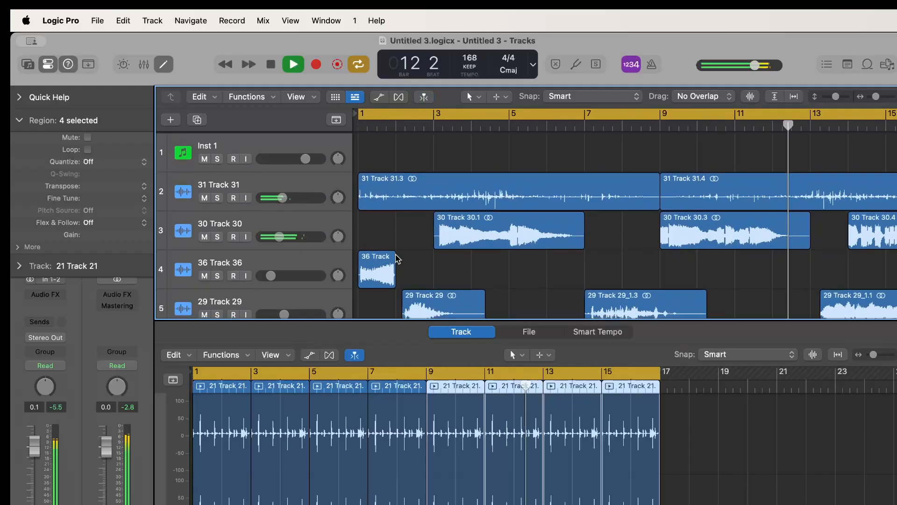
pyautogui.scroll(-5, 397, 259)
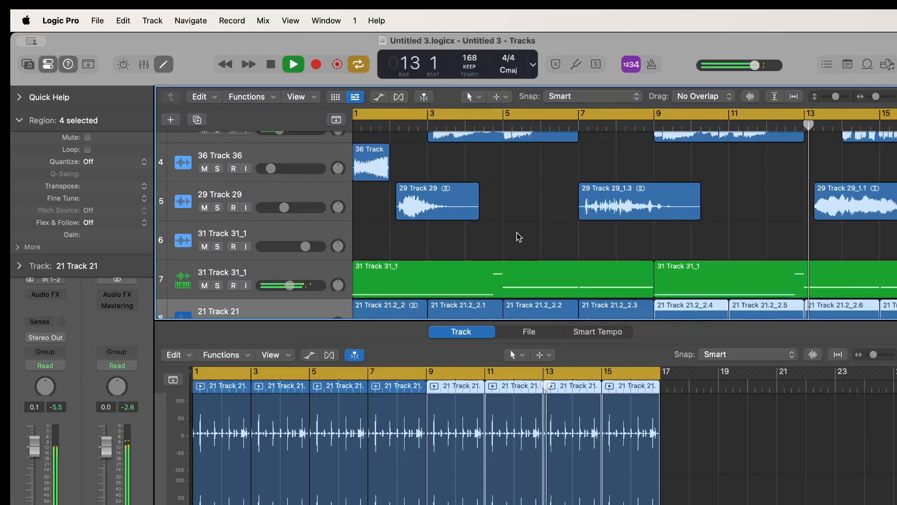
pyautogui.press('e')
pyautogui.hscroll(-1, 549, 326)
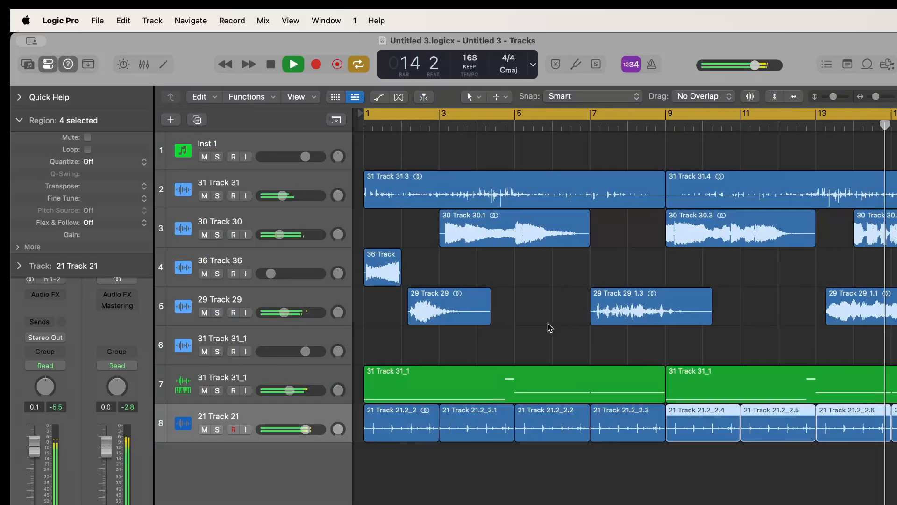
pyautogui.hscroll(5, 549, 328)
pyautogui.hscroll(1, 550, 327)
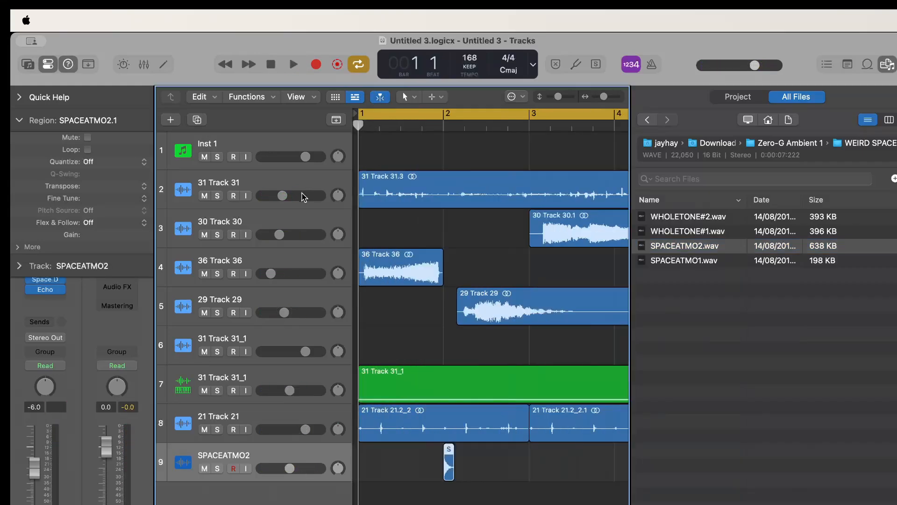
# Copy the short SPACEATMO2 region from bar 2 to about beat 2 of bar 4 and play the result
pyautogui.press('space')
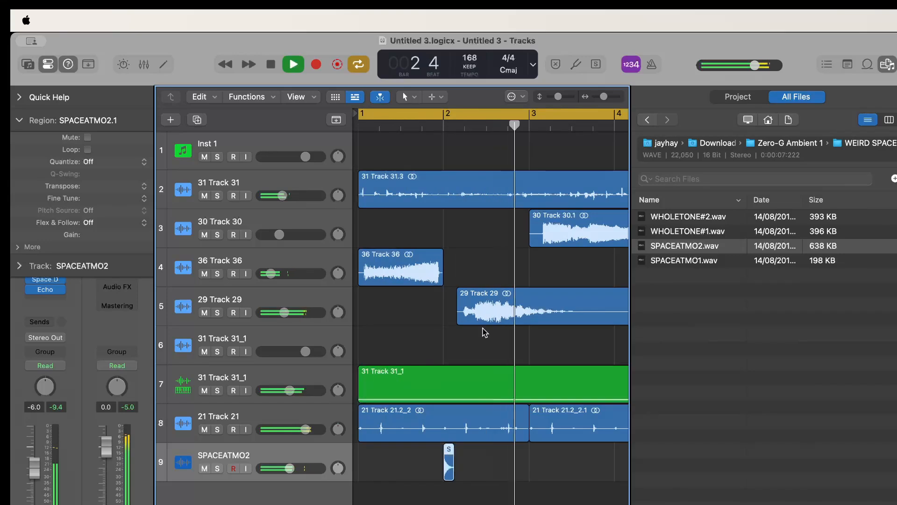
pyautogui.hscroll(3, 529, 447)
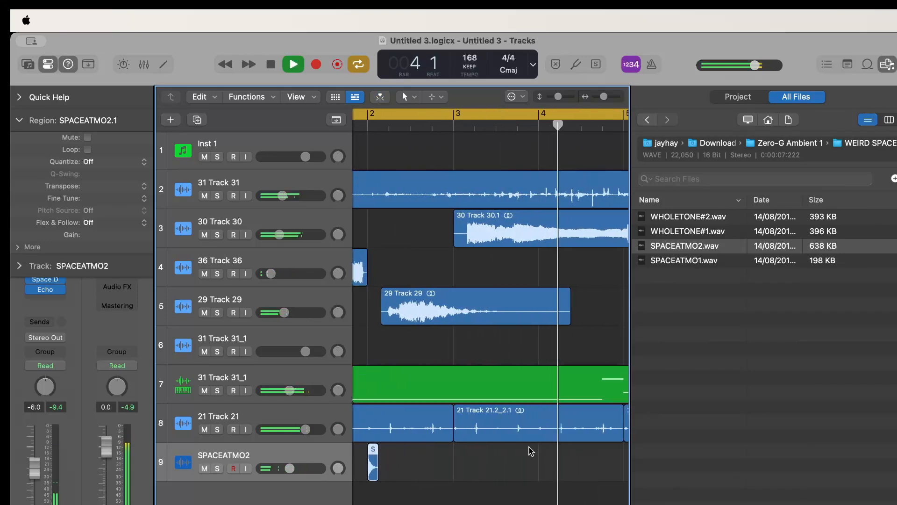
pyautogui.press('space')
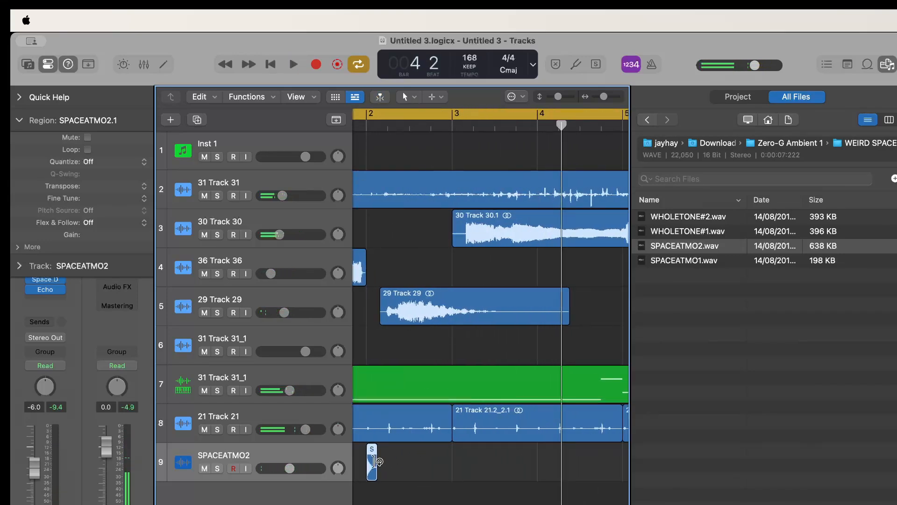
pyautogui.moveTo(373, 464); pyautogui.dragTo(572, 465)
pyautogui.press('space')
pyautogui.hscroll(3, 558, 500)
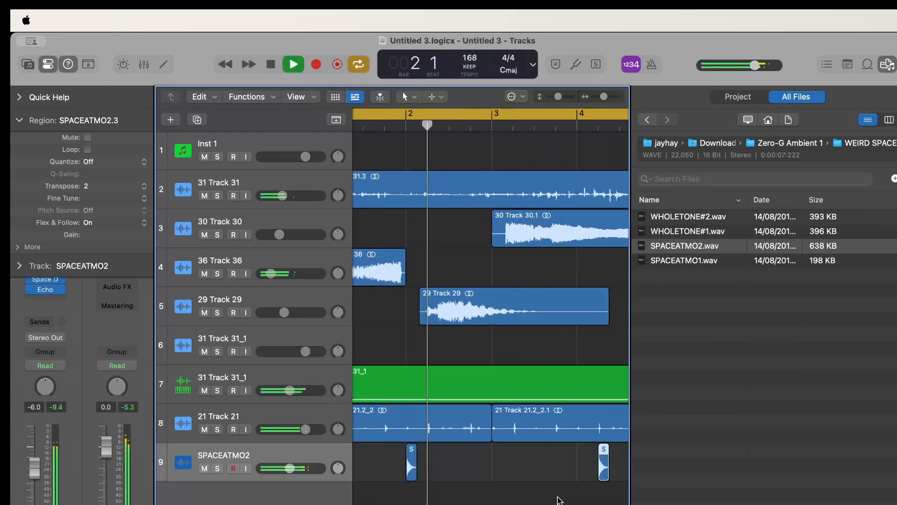
pyautogui.hscroll(3, 559, 499)
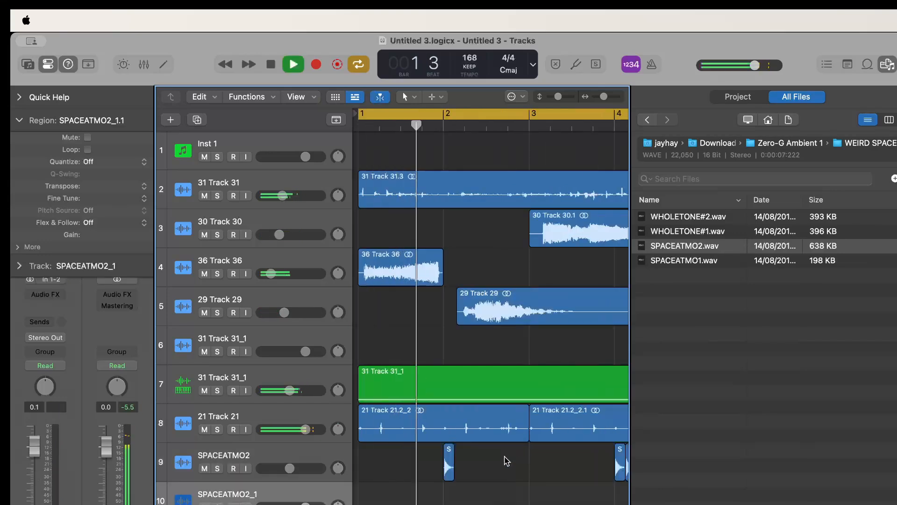
# Hide the file browser and raise the gain of the SPACEATMO2_1.1 region at bar 6 on the SPACEATMO2 track
pyautogui.click(887, 65)
pyautogui.hscroll(10, 672, 435)
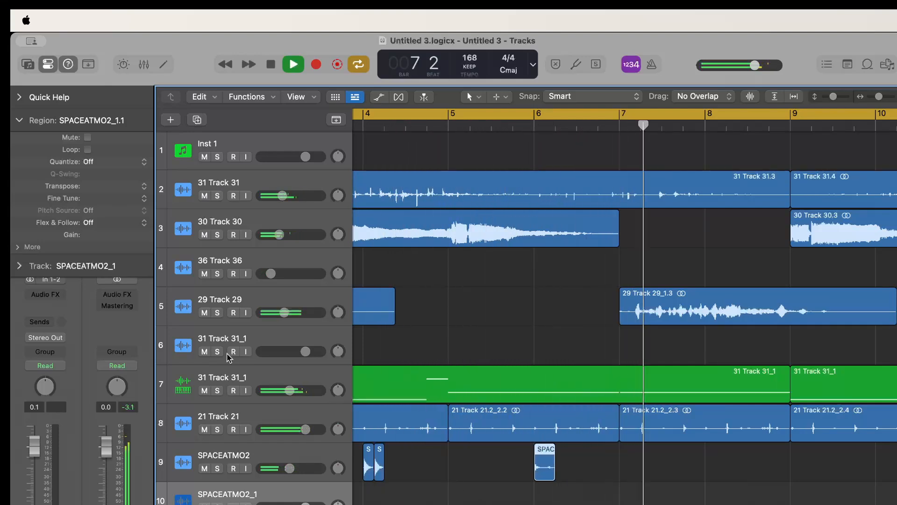
pyautogui.moveTo(96, 236); pyautogui.dragTo(96, 153)
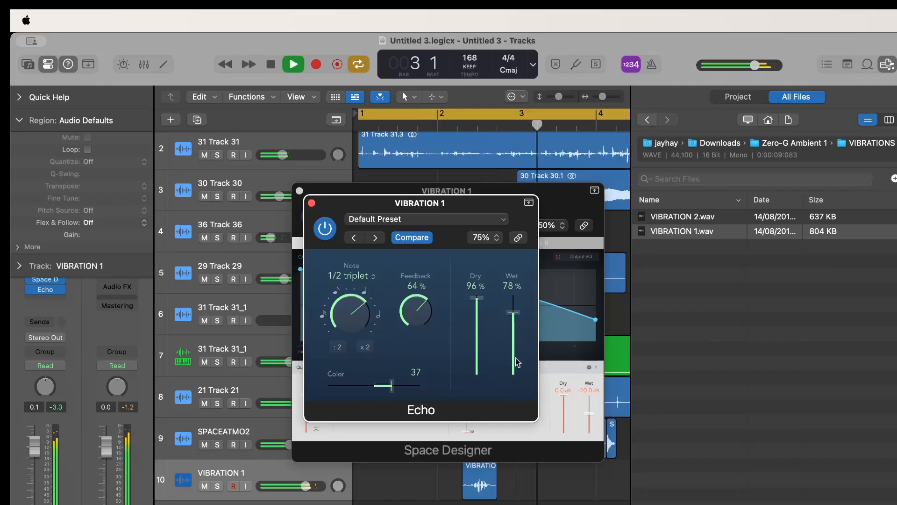
# Set the Echo's wet level on the VIBRATION 1 track to 33% and the track's volume to -9.2 dB
pyautogui.moveTo(514, 354); pyautogui.dragTo(515, 370)
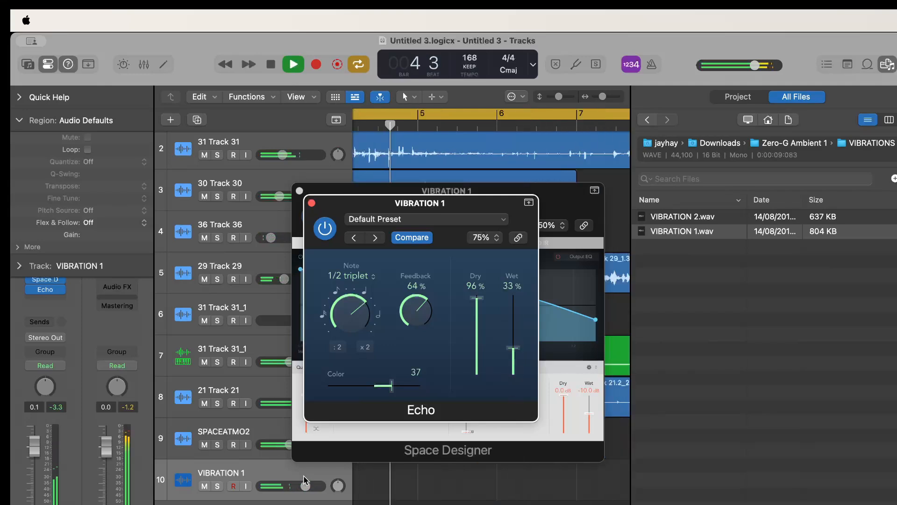
pyautogui.moveTo(305, 486); pyautogui.dragTo(258, 487)
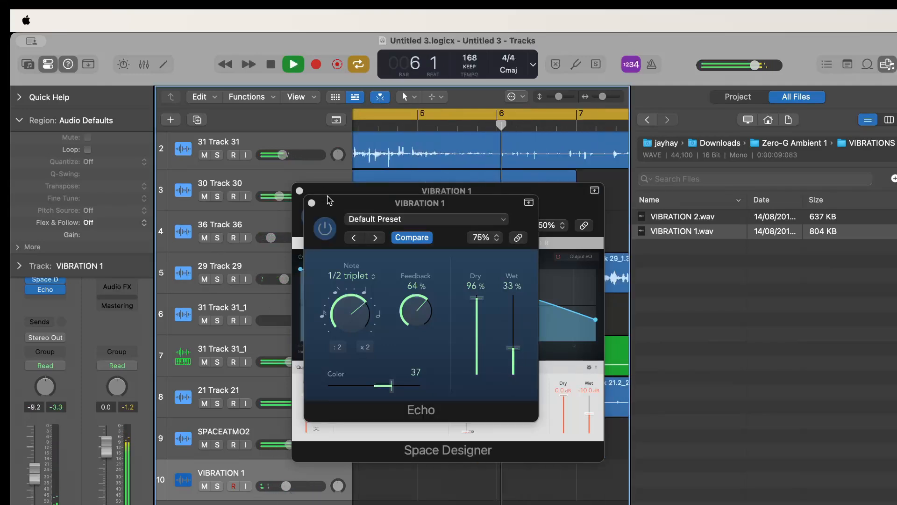
# Close the Echo and Space Designer windows, hide the file browser and copy the VIBRATION 1 region eight bars later to bar 10
pyautogui.click(311, 203)
pyautogui.click(299, 191)
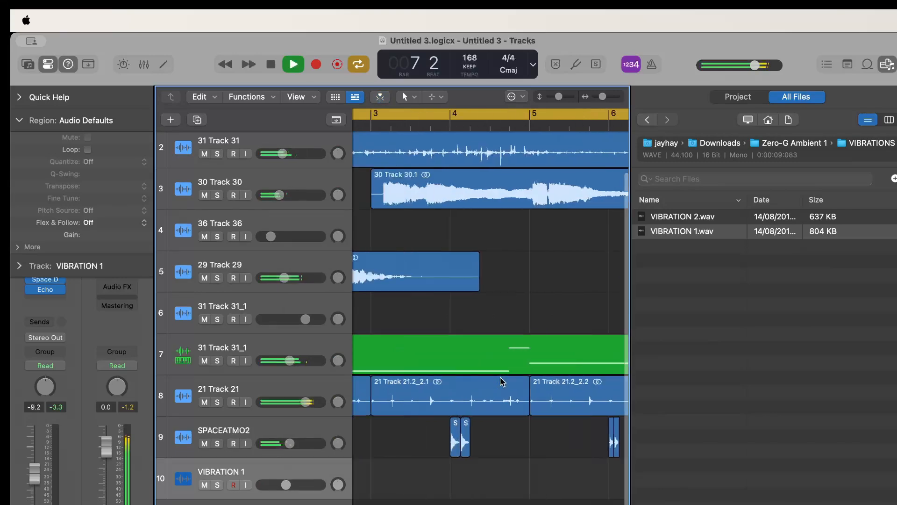
pyautogui.click(884, 69)
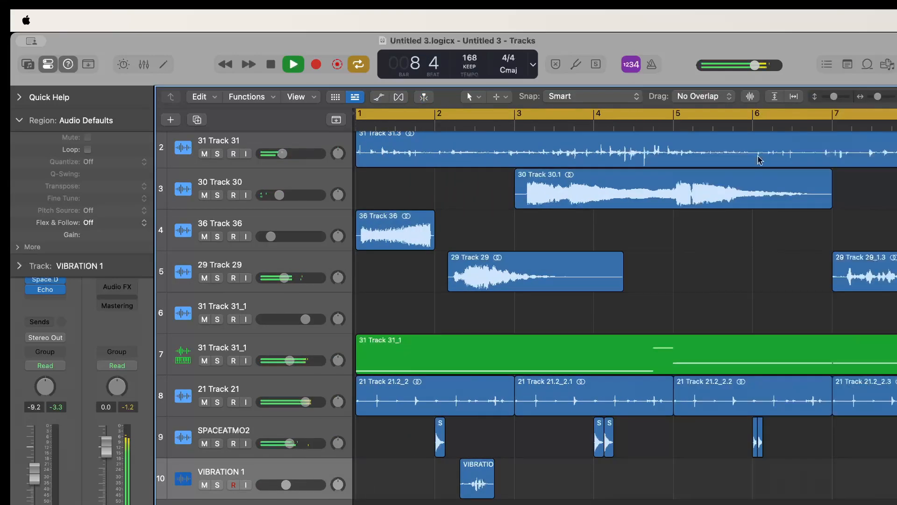
pyautogui.scroll(-5, 614, 387)
pyautogui.press('space')
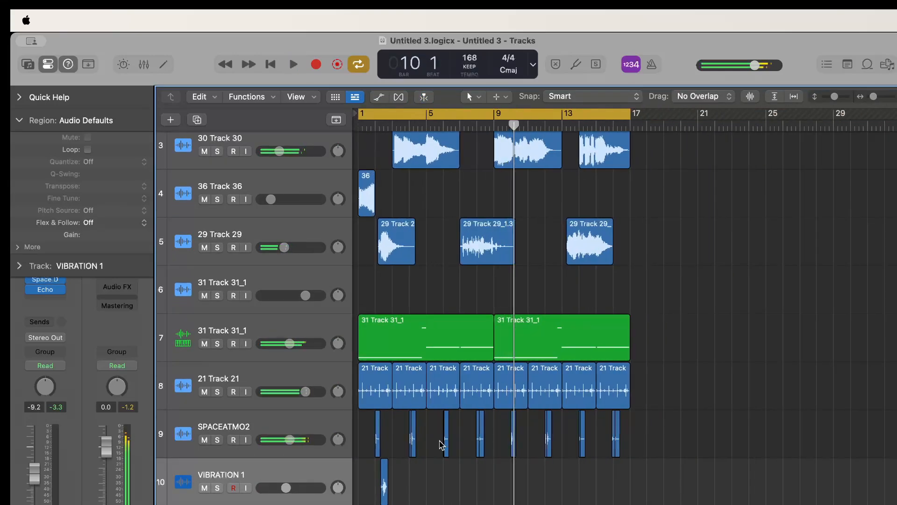
pyautogui.moveTo(382, 477); pyautogui.dragTo(518, 486)
pyautogui.press('space')
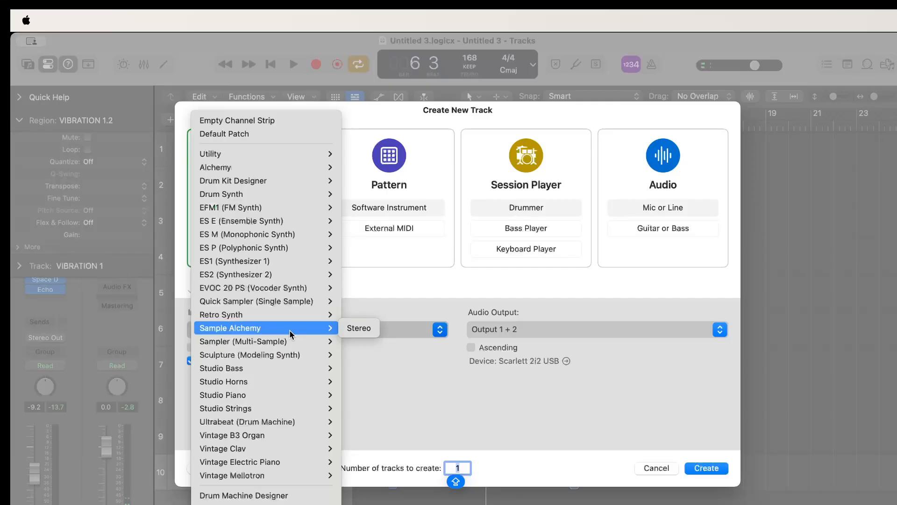
# Create a Quick Sampler instrument track and load Amen S1100 Remixed 09 168 BPM.wav into it in Slice mode
pyautogui.click(288, 303)
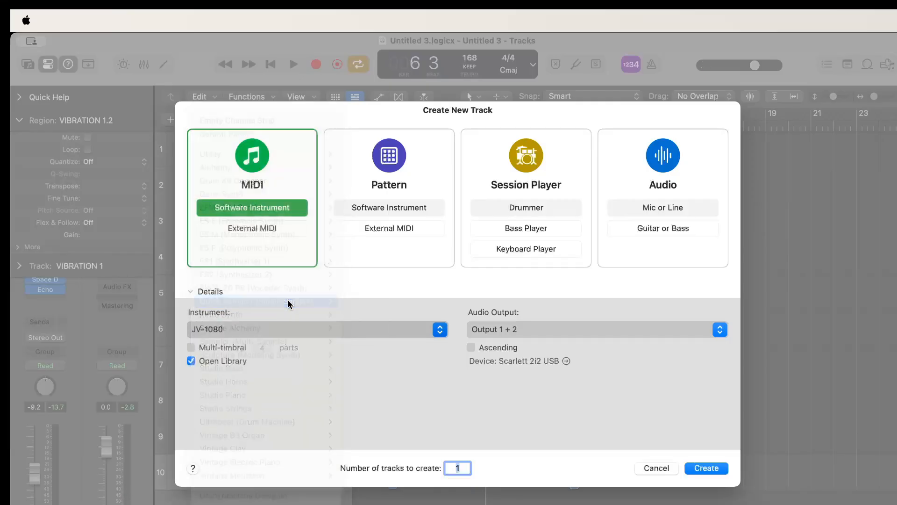
pyautogui.click(704, 468)
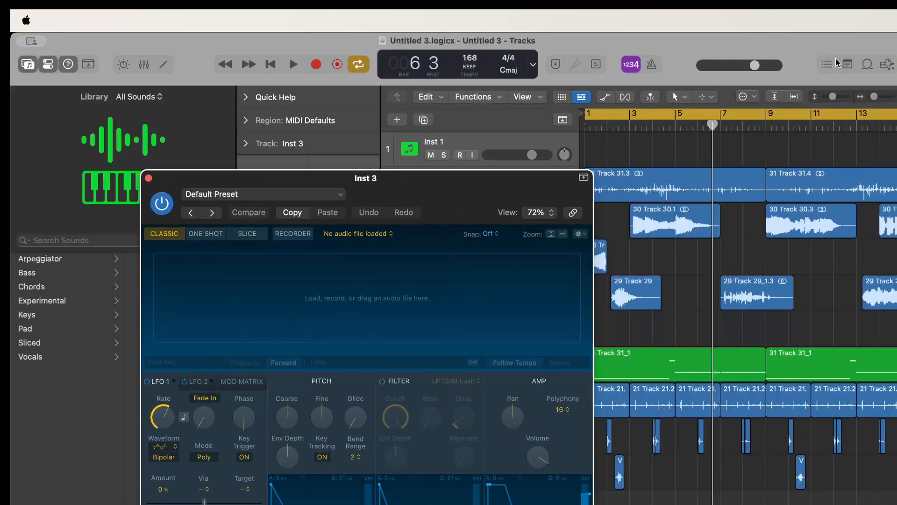
pyautogui.click(887, 64)
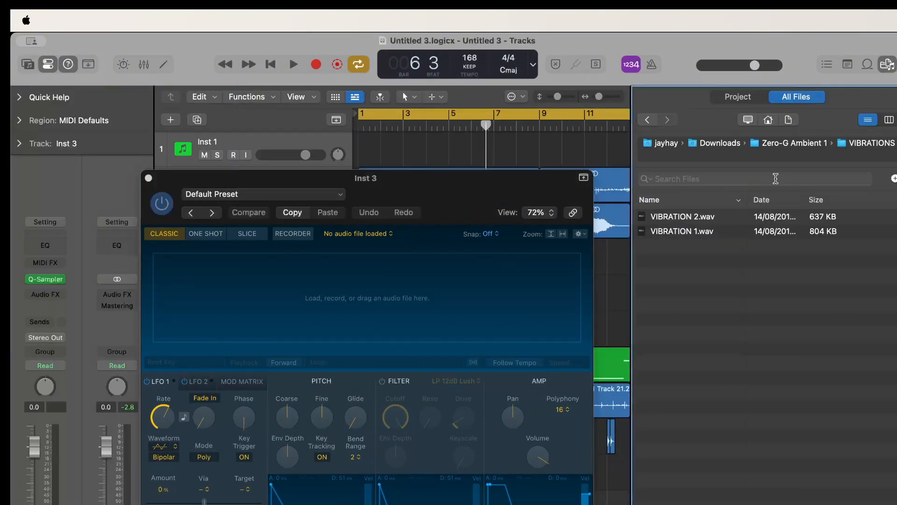
pyautogui.click(648, 120)
pyautogui.doubleClick(661, 489)
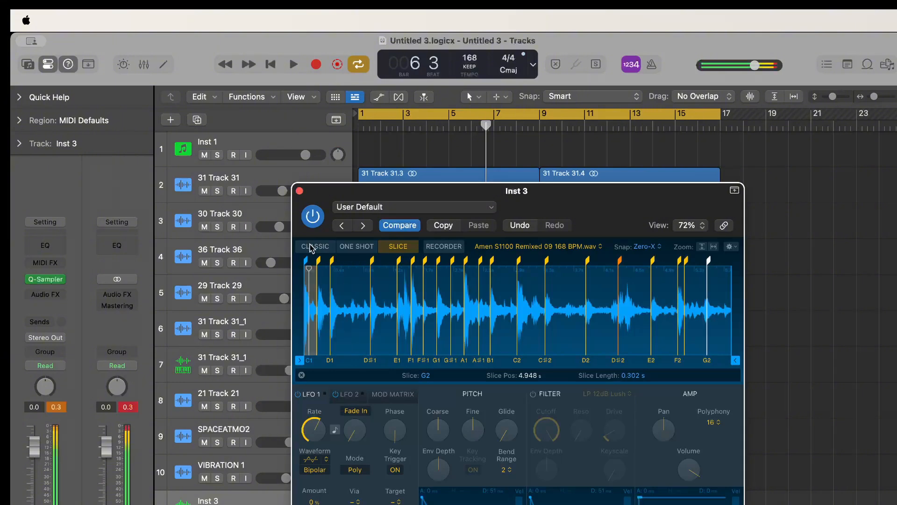
# Set the polyphony of the Inst 3 sampler to Mono
pyautogui.click(715, 423)
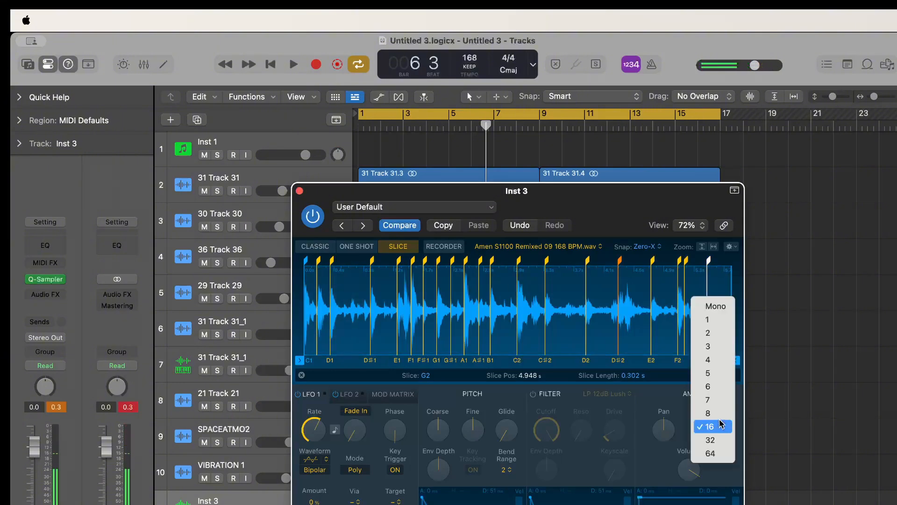
pyautogui.press('Escape')
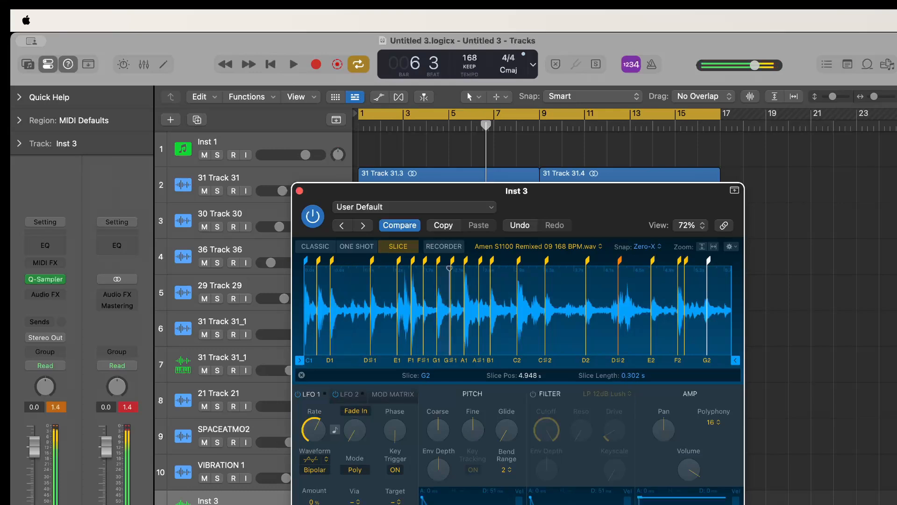
pyautogui.click(713, 422)
pyautogui.click(706, 306)
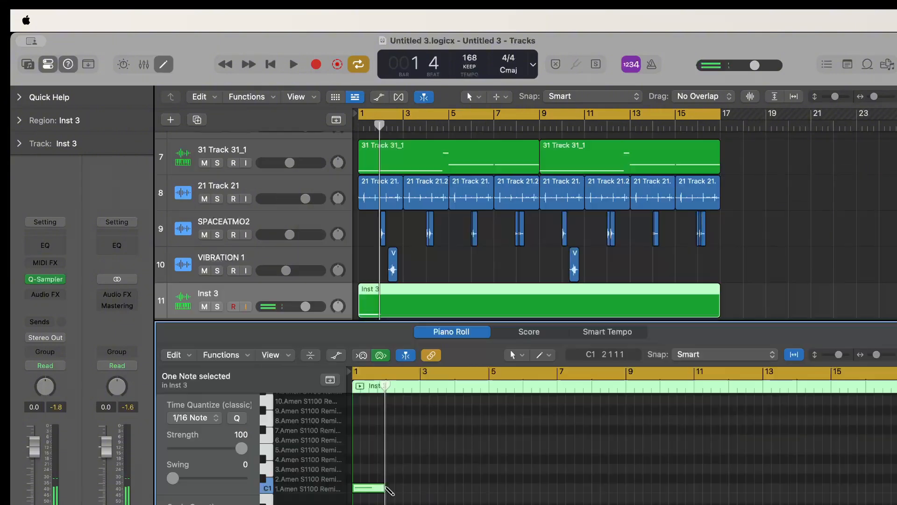
# Add a one-bar C1 note at bar 3 of the Inst 3 region while the arrangement plays
pyautogui.press('space')
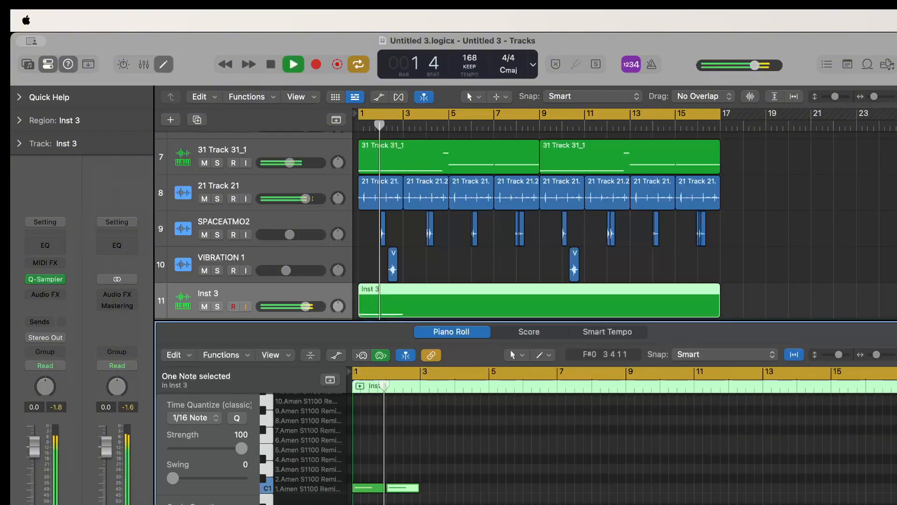
pyautogui.click(427, 488)
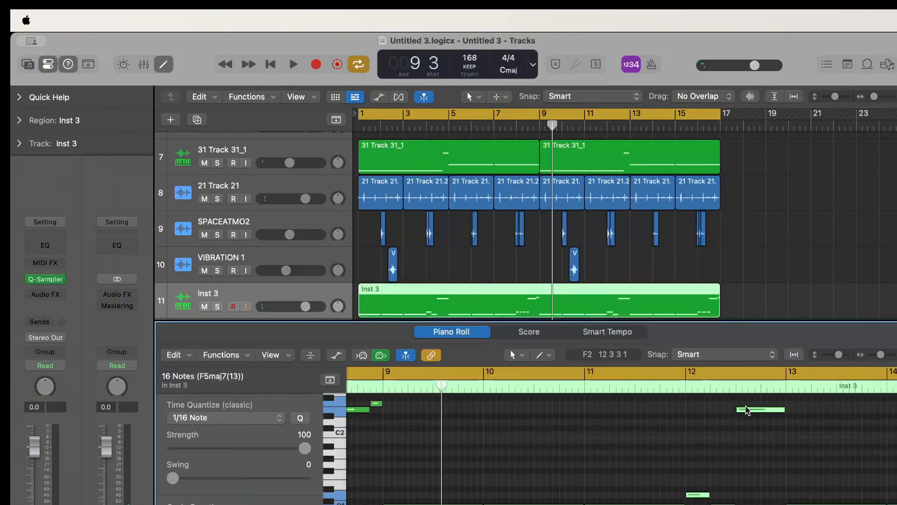
pyautogui.hscroll(5, 747, 411)
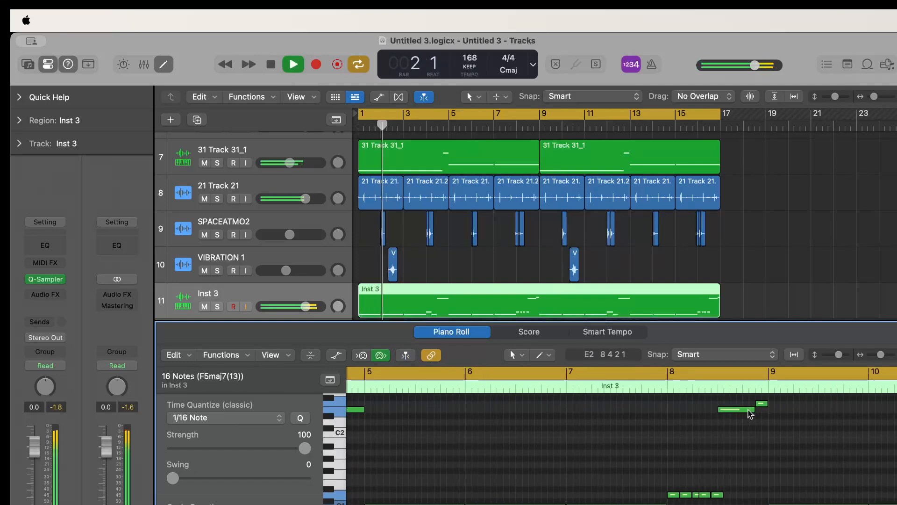
# Place a one-bar D1 note at bar 9 of the Inst 3 region and play the arrangement
pyautogui.hscroll(5, 751, 414)
pyautogui.click(719, 428)
pyautogui.click(621, 503)
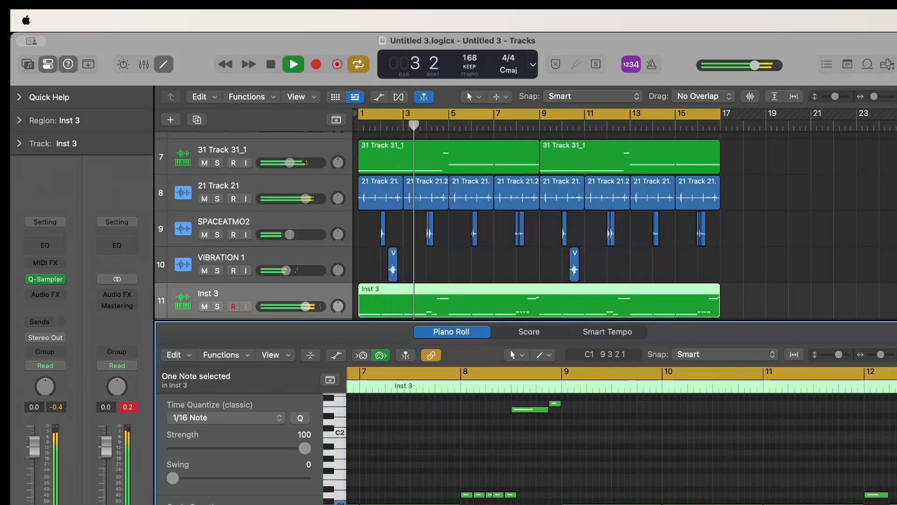
pyautogui.click(614, 491)
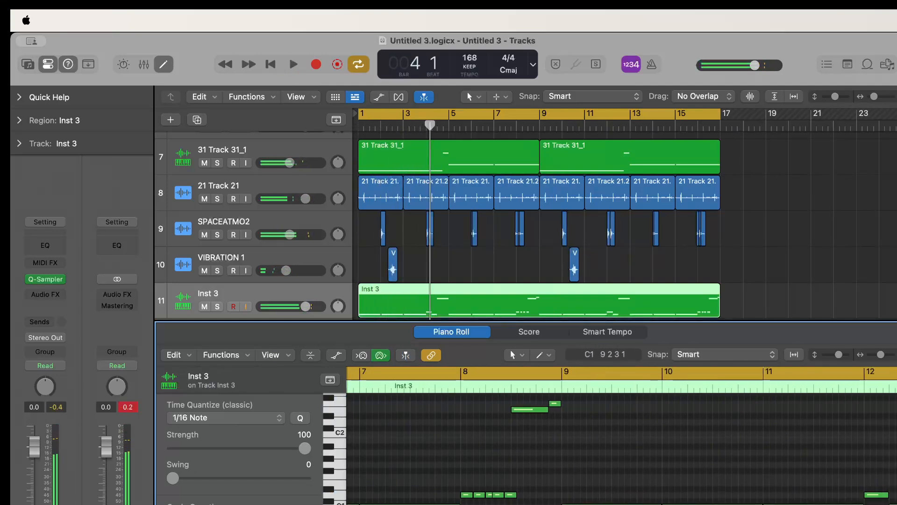
pyautogui.click(604, 495)
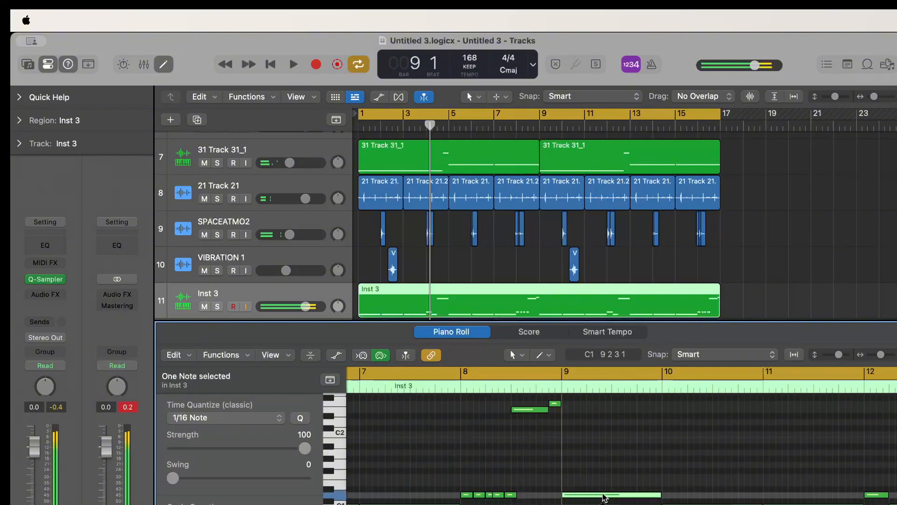
pyautogui.moveTo(603, 494); pyautogui.dragTo(603, 495)
pyautogui.press('space')
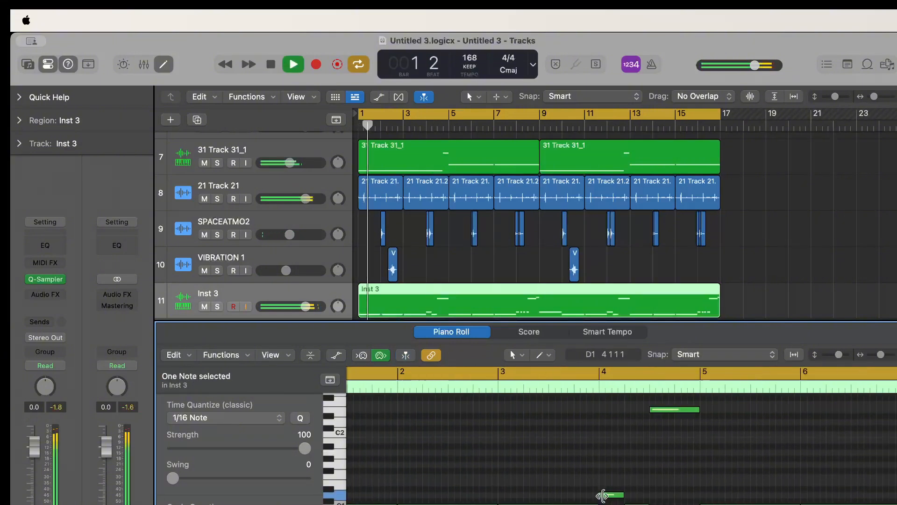
pyautogui.hscroll(10, 603, 495)
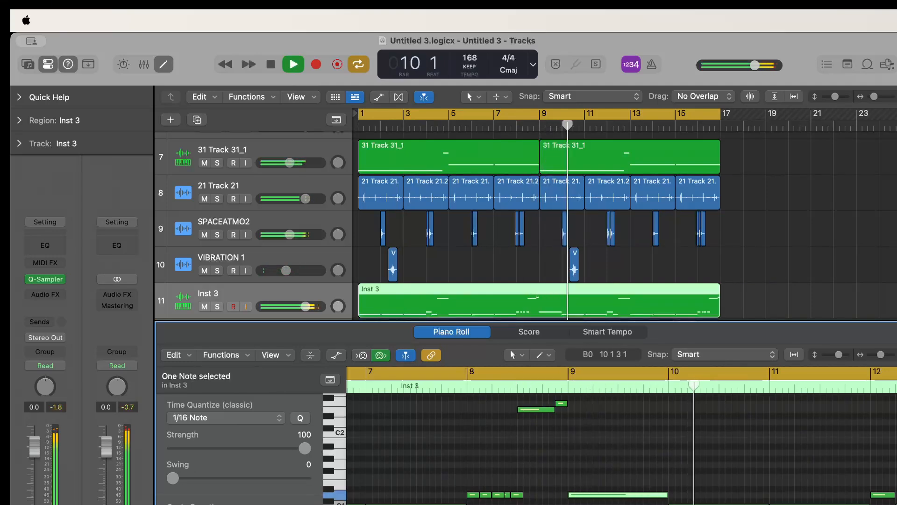
pyautogui.press('space')
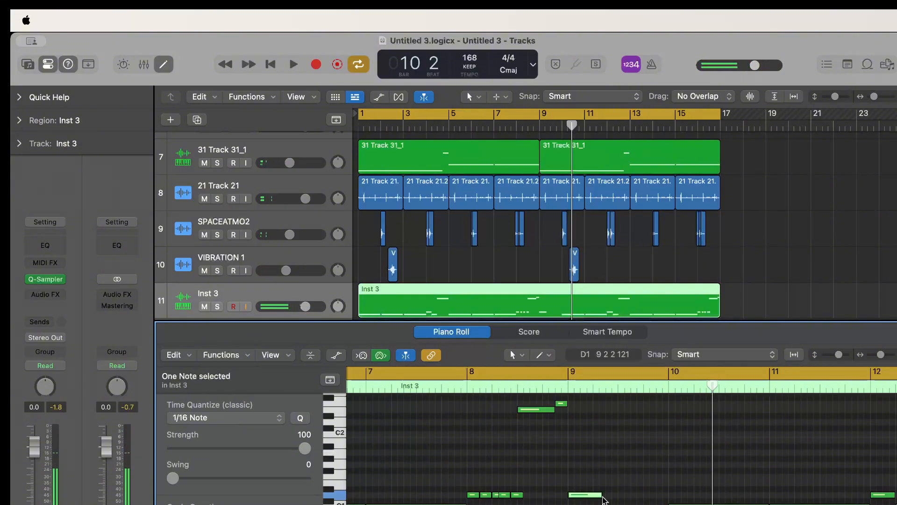
# Shorten the D1 note at bar 9 to one beat, repeat it on all four beats and play the result
pyautogui.moveTo(602, 499); pyautogui.dragTo(596, 499)
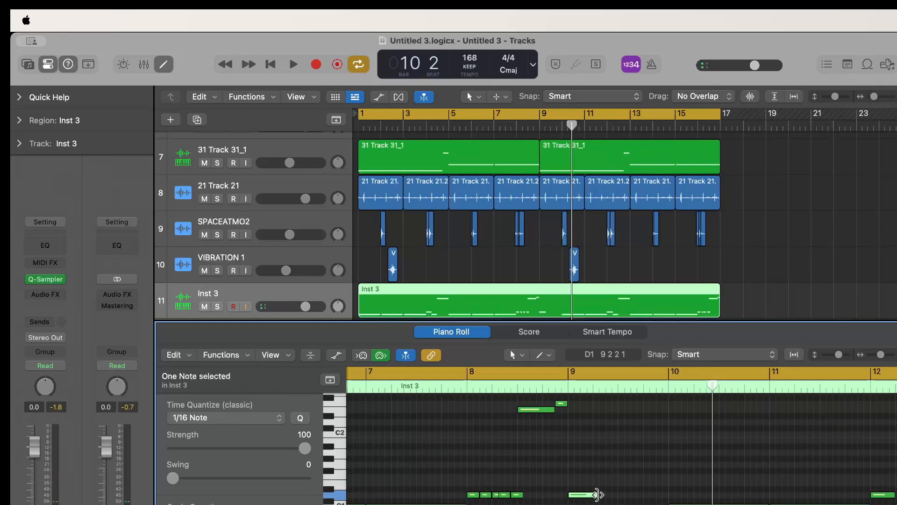
pyautogui.moveTo(598, 494); pyautogui.dragTo(594, 495)
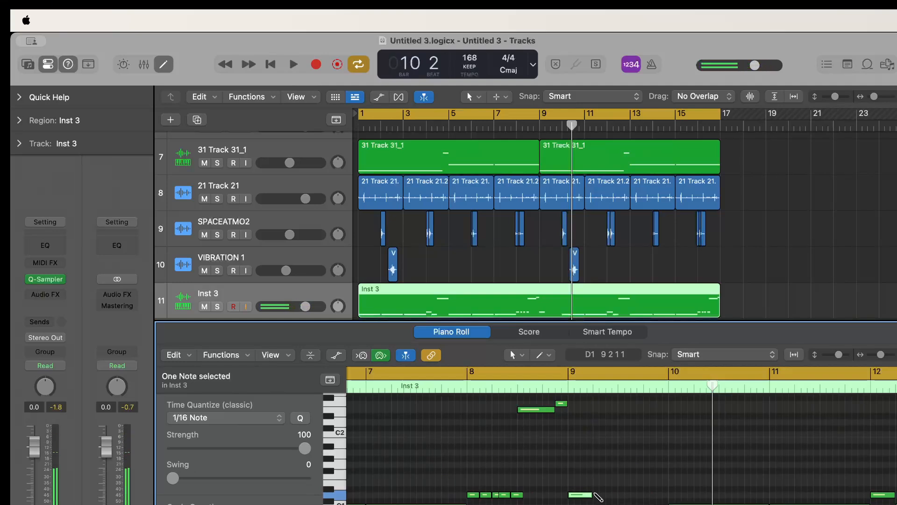
pyautogui.doubleClick(555, 386)
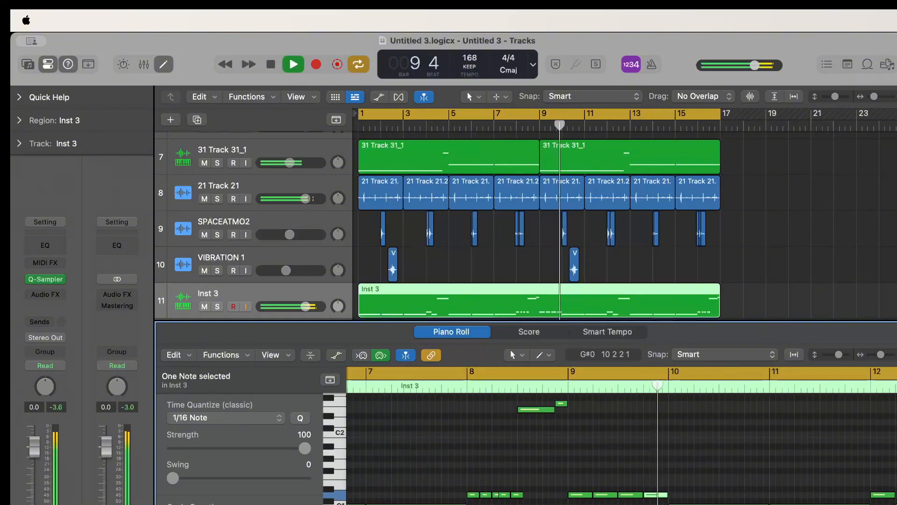
pyautogui.press('space')
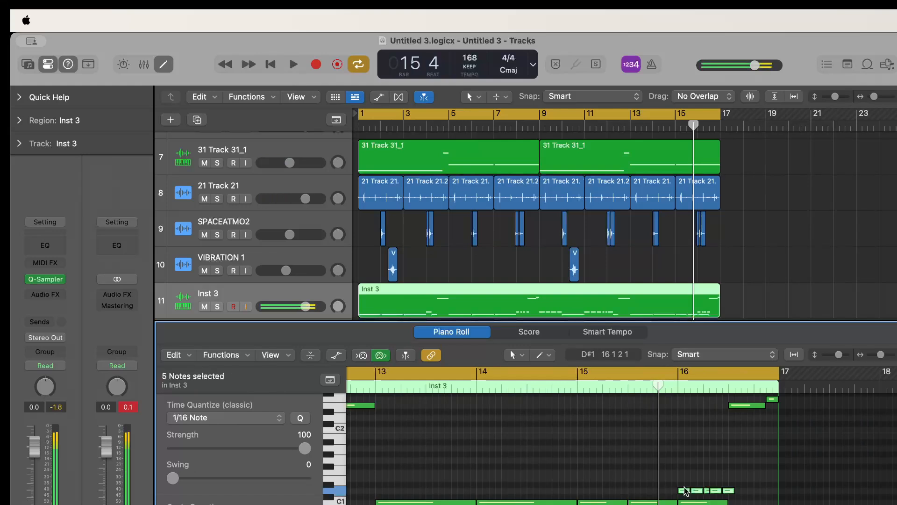
# Move the five short notes in bar 16 to C1 from beat 3 and delete the two high notes at the bar's end
pyautogui.moveTo(685, 490); pyautogui.dragTo(736, 504)
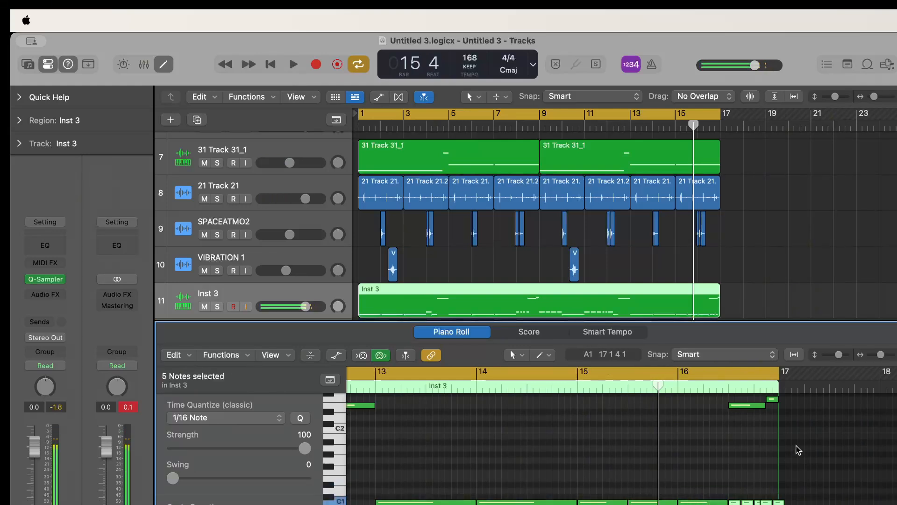
pyautogui.moveTo(797, 440); pyautogui.dragTo(735, 396)
pyautogui.moveTo(735, 395); pyautogui.dragTo(728, 389)
pyautogui.press('Delete')
pyautogui.doubleClick(563, 388)
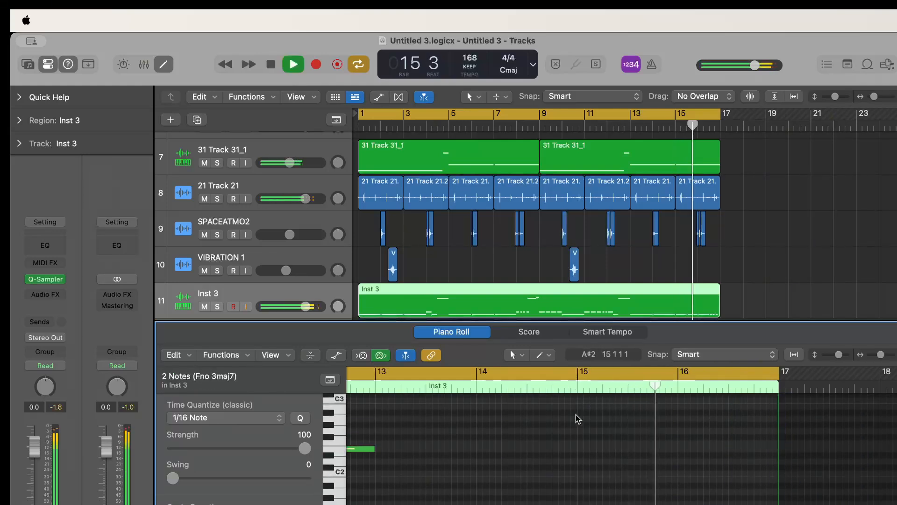
# Create another software instrument track and load the Vital synthesizer on it
pyautogui.scroll(-3, 638, 488)
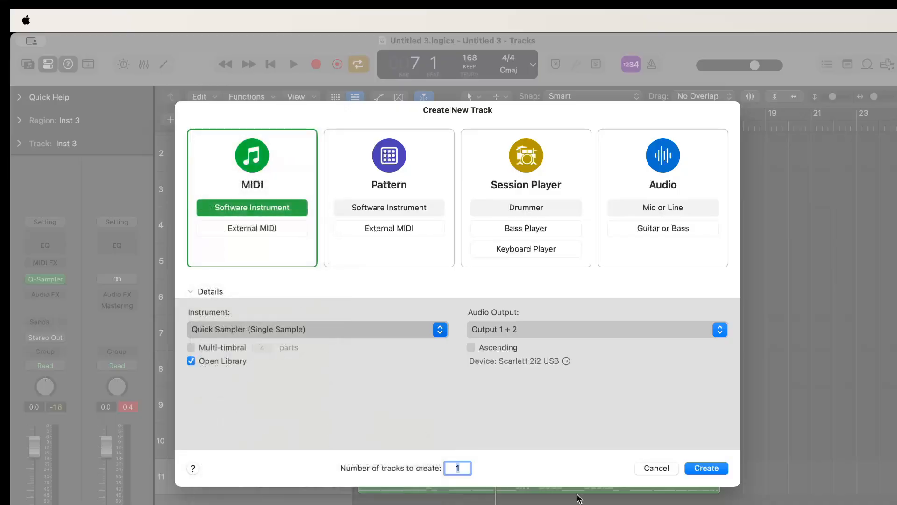
pyautogui.click(706, 468)
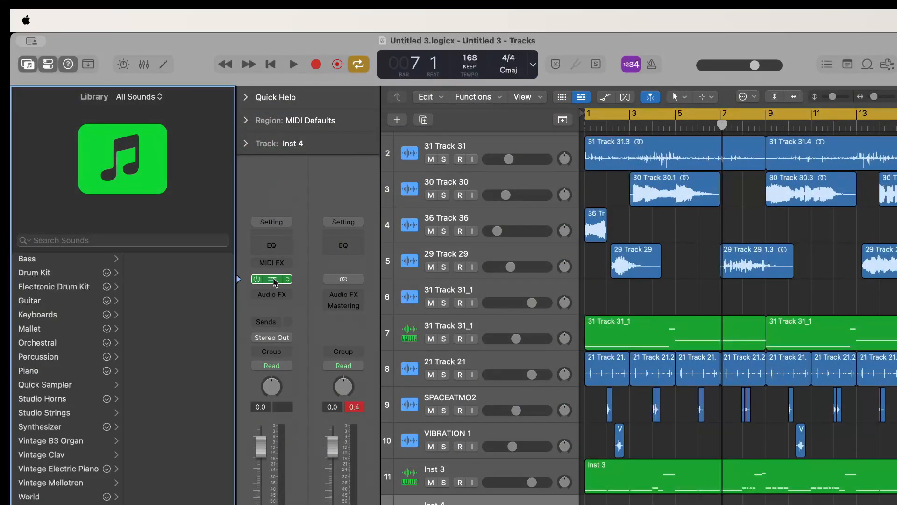
pyautogui.click(273, 279)
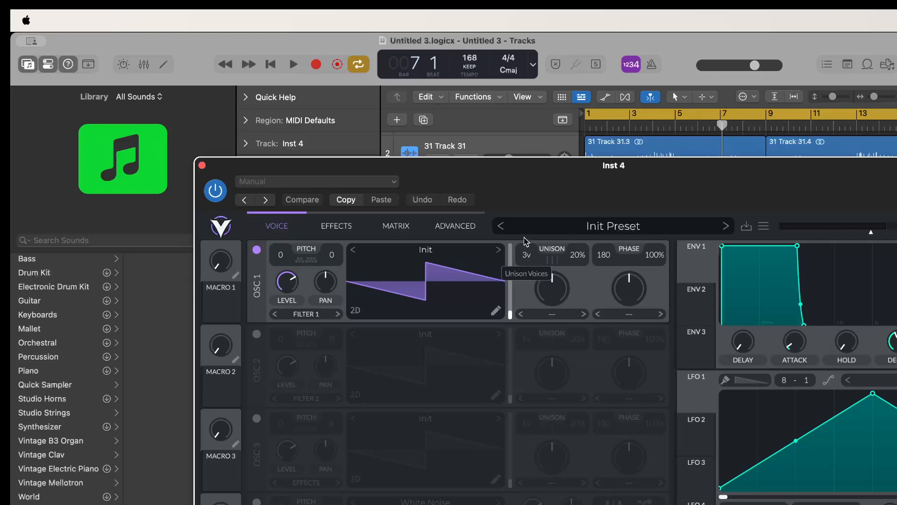
# Set Vital's oscillator 1 to the Basic Shapes wavetable and close the instrument window
pyautogui.click(500, 251)
pyautogui.click(500, 251)
pyautogui.click(500, 251)
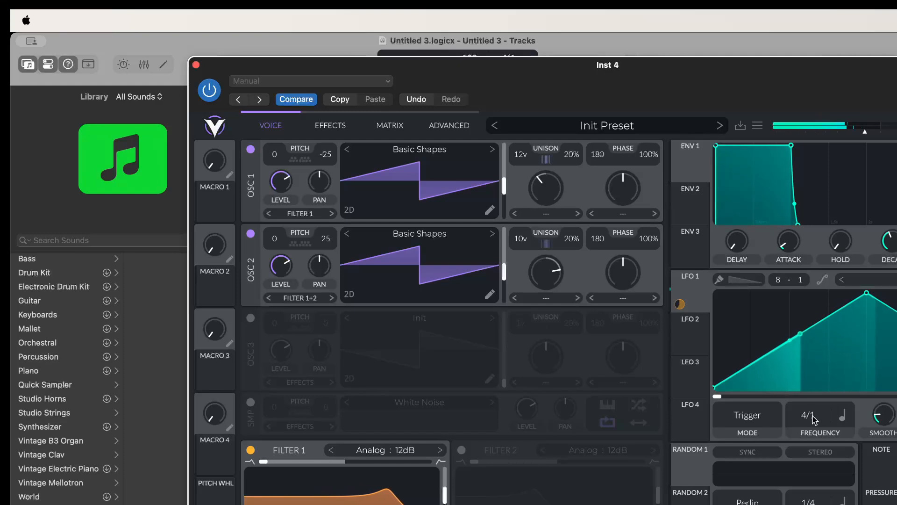
pyautogui.click(195, 65)
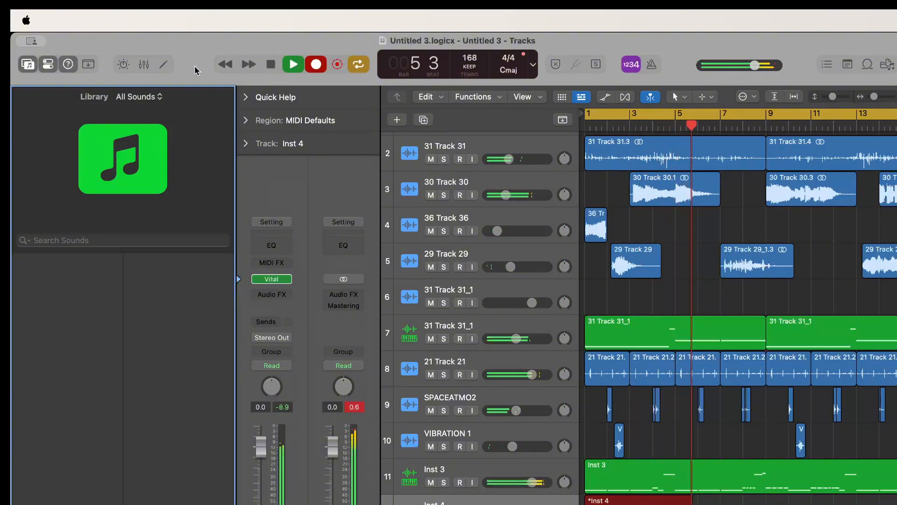
# Discard the current take on the Inst 4 track and record a new one from bar 1
pyautogui.press('space')
pyautogui.press('super+z')
pyautogui.press('r')
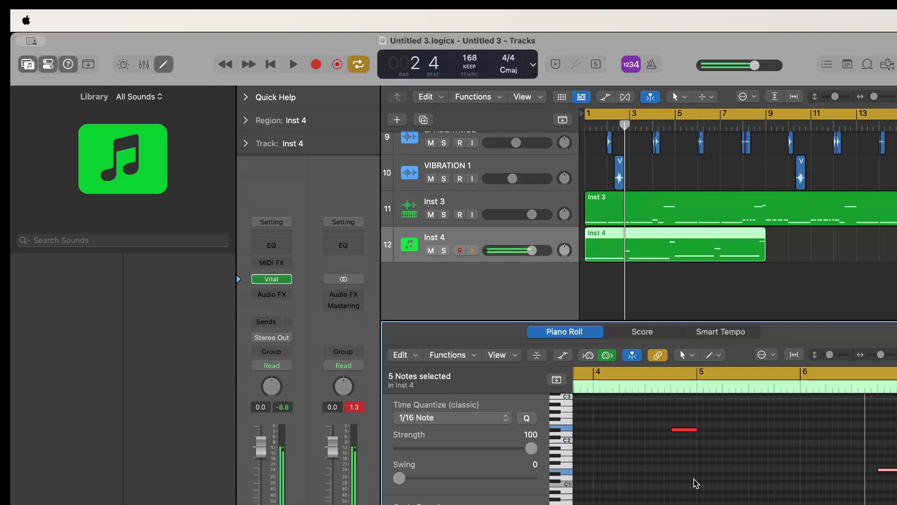
pyautogui.press('space')
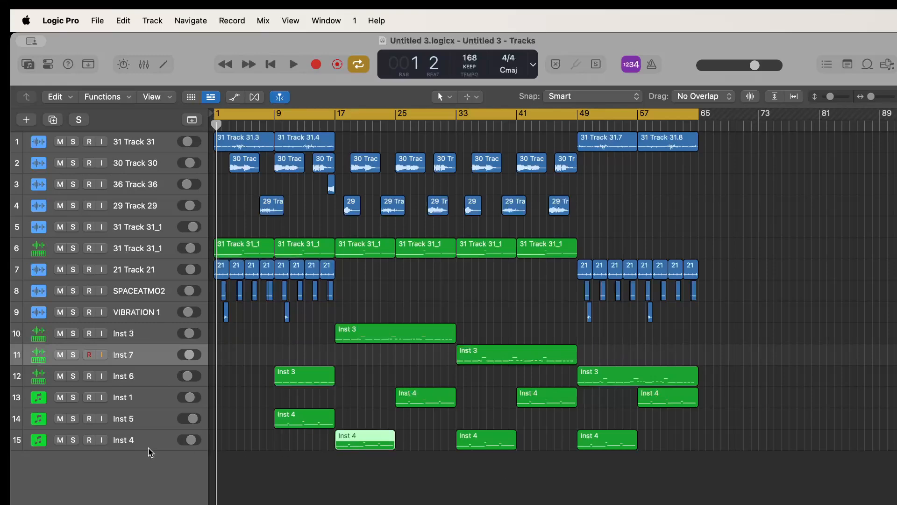
# Select the Inst 4 track and show its channel strip in the inspector with the sound library hidden
pyautogui.click(148, 448)
pyautogui.click(35, 65)
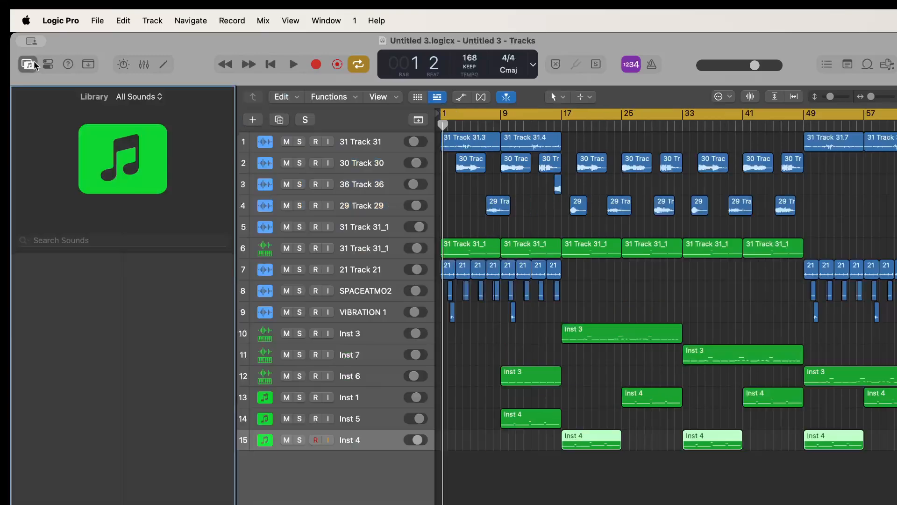
pyautogui.click(52, 66)
pyautogui.click(37, 65)
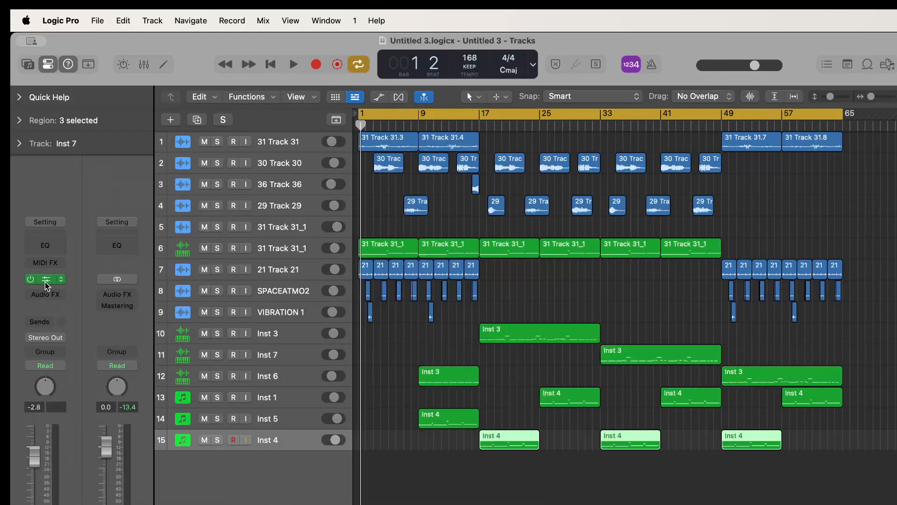
# Inspect the JV-1080 instrument on the Inst 5 track, close its window and select the Inst 1 track
pyautogui.click(279, 424)
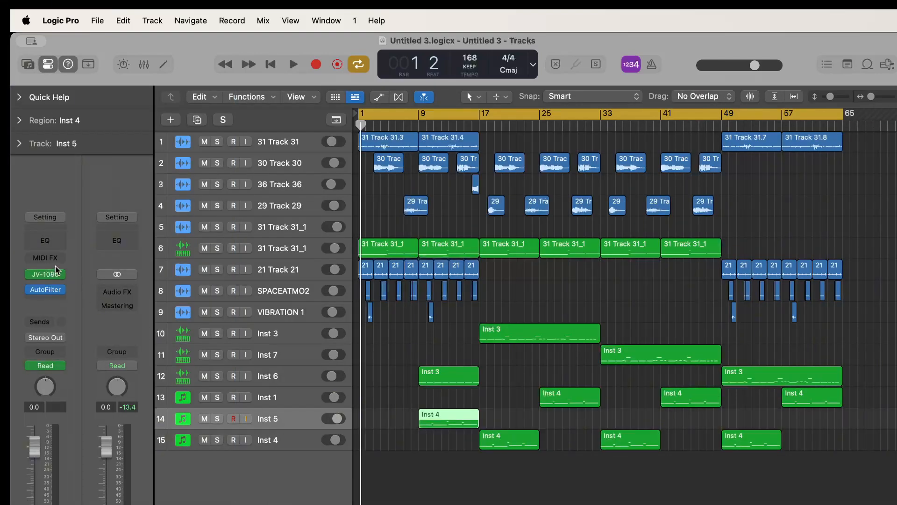
pyautogui.click(46, 276)
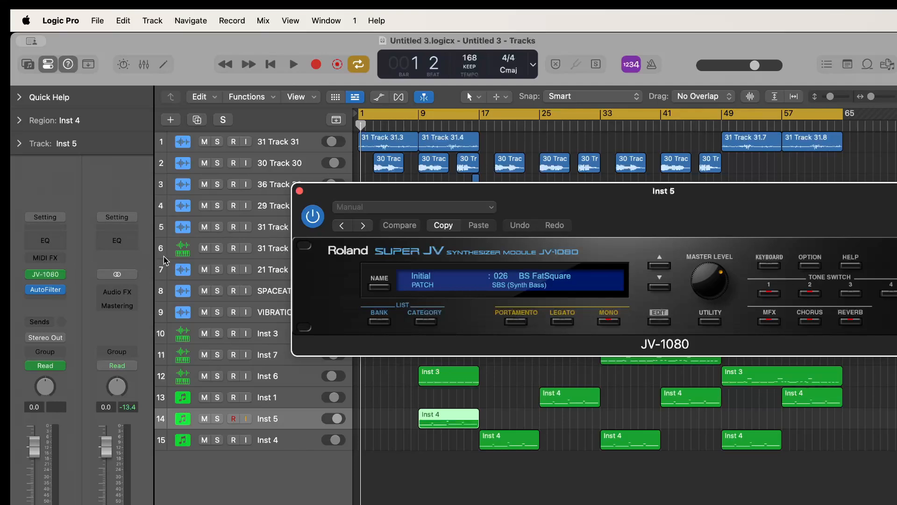
pyautogui.click(300, 191)
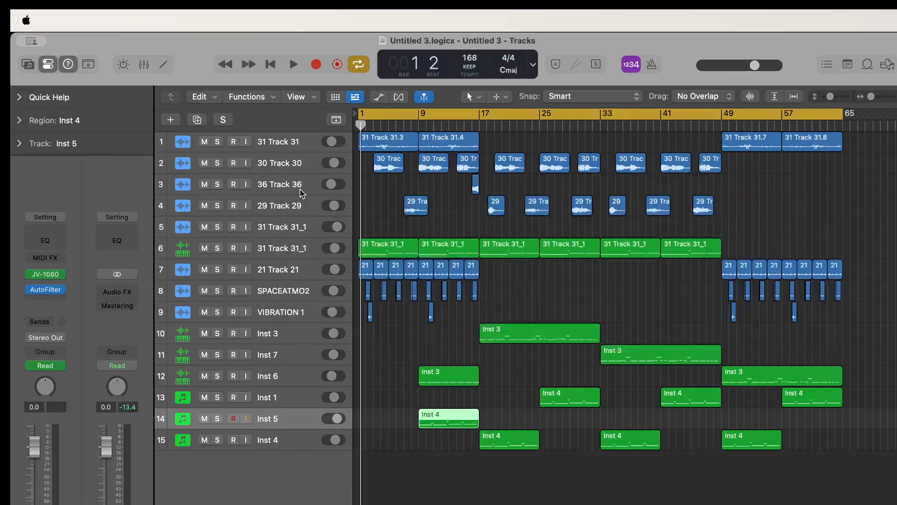
pyautogui.click(303, 399)
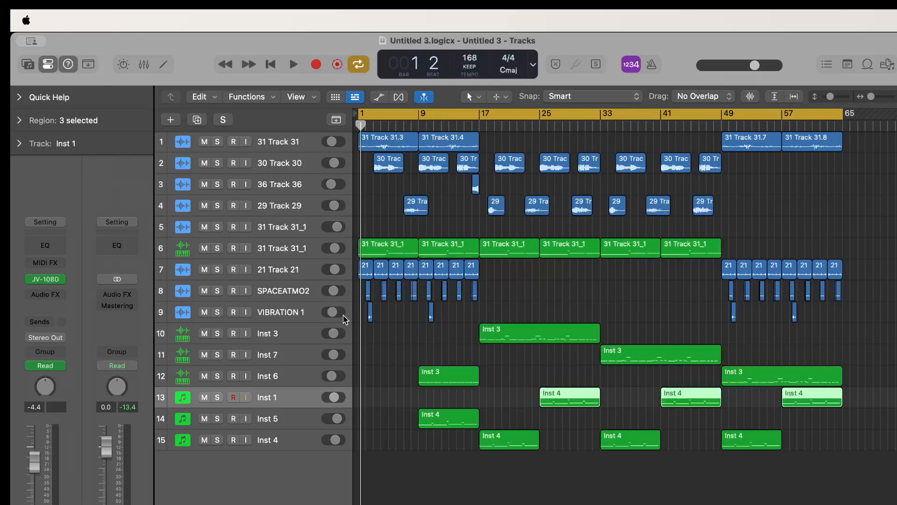
pyautogui.click(403, 243)
pyautogui.click(448, 253)
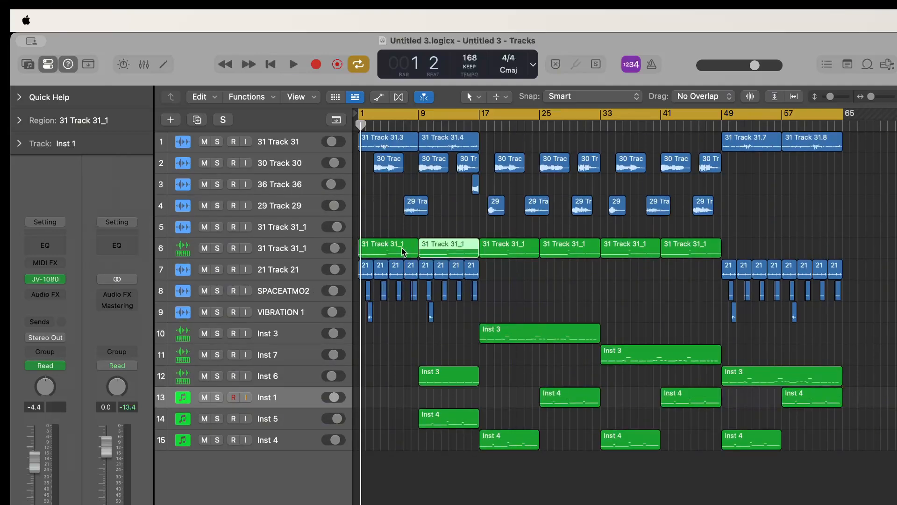
pyautogui.click(403, 251)
pyautogui.click(452, 250)
pyautogui.click(398, 252)
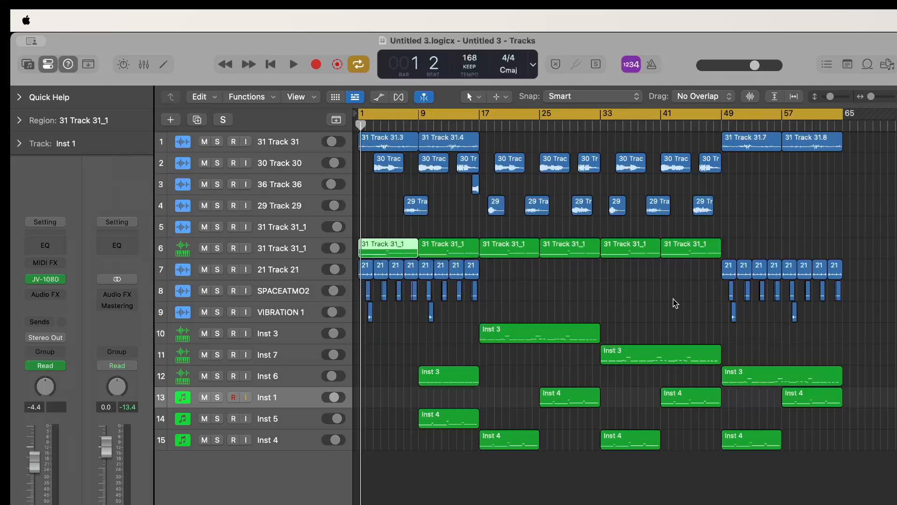
# Solo the Inst 7 track, play its region with the cycle range fitted to it, and clear the solo
pyautogui.click(643, 353)
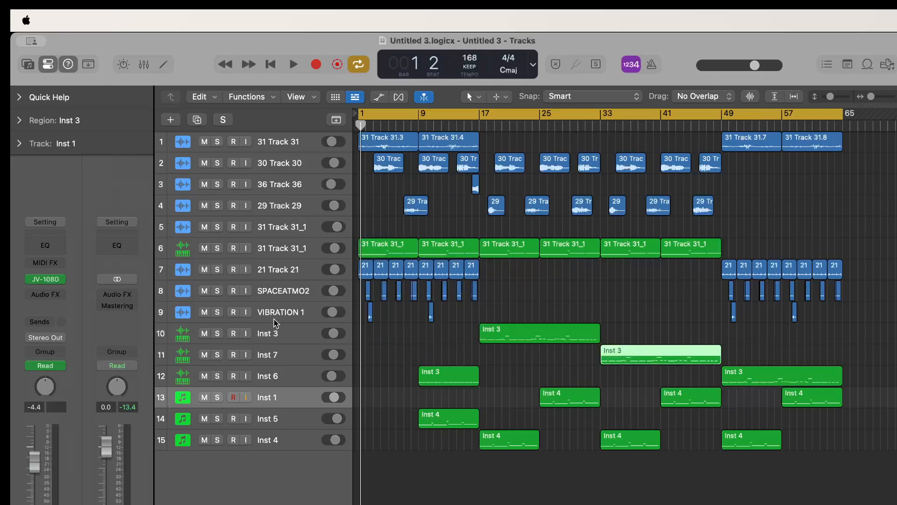
pyautogui.click(217, 355)
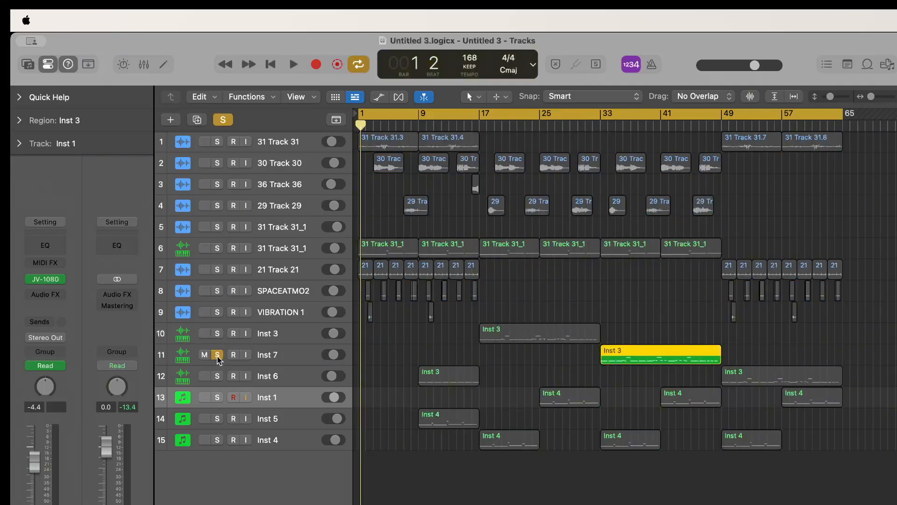
pyautogui.press('super+u')
pyautogui.press('space')
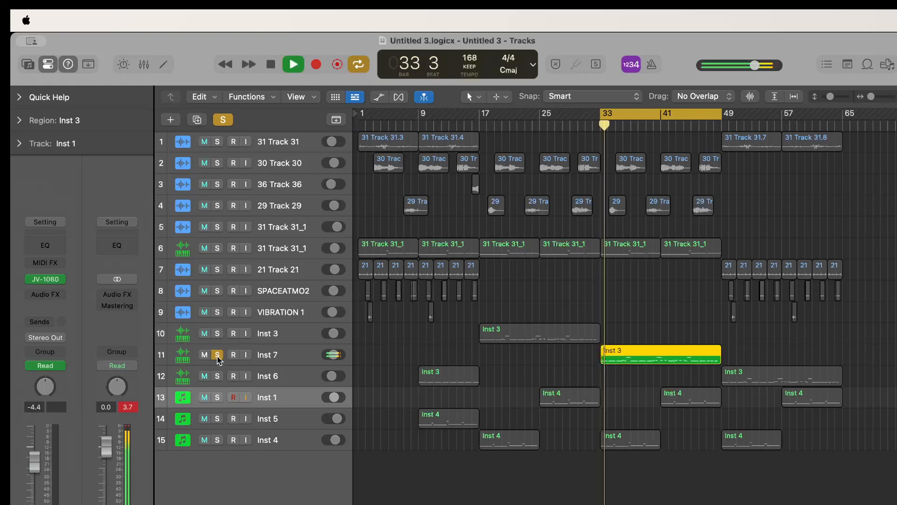
pyautogui.click(218, 356)
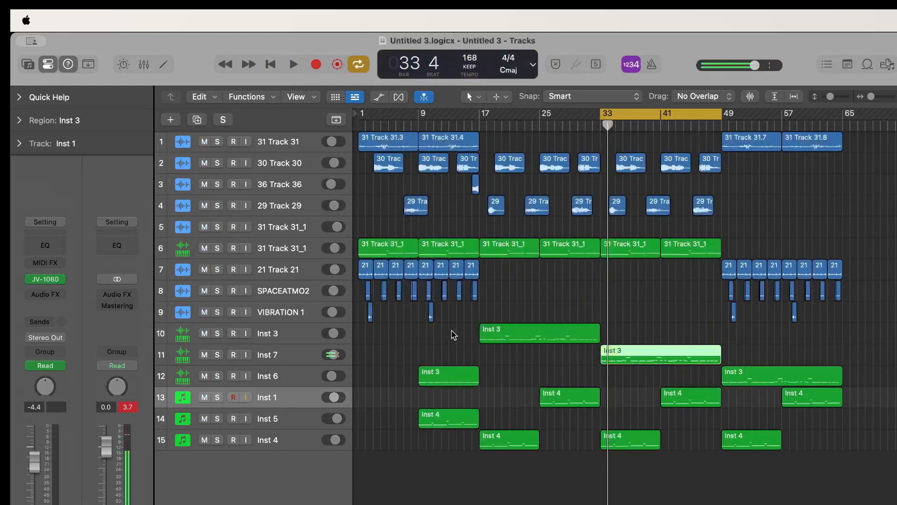
# Fit the cycle range to the region on the Inst 3 track and play it briefly with all tracks
pyautogui.click(519, 342)
pyautogui.press('super+u')
pyautogui.press('space')
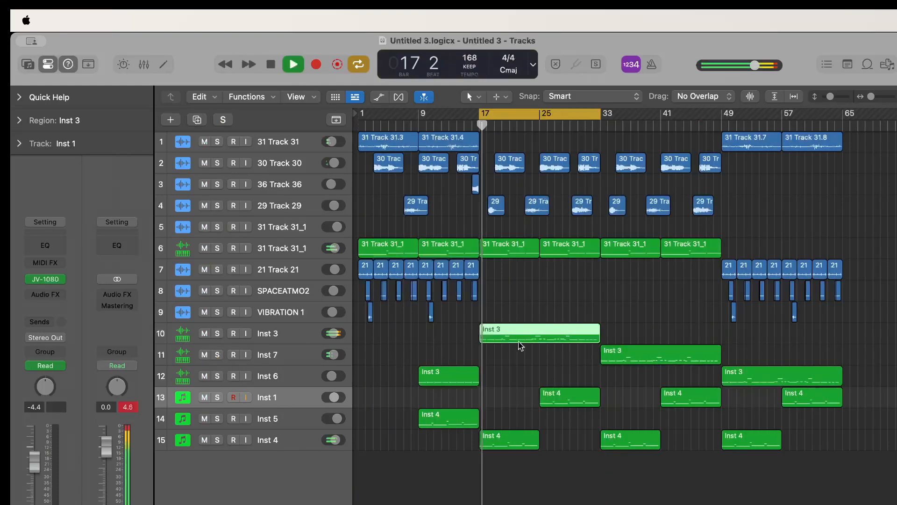
pyautogui.press('space')
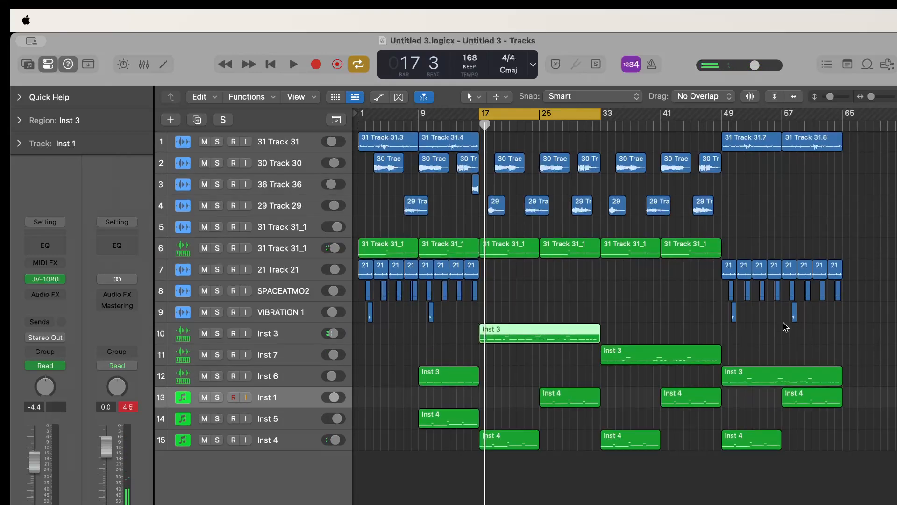
# Fit the cycle range to all regions and play the arrangement from about bar 49
pyautogui.press('super+a')
pyautogui.press('super+u')
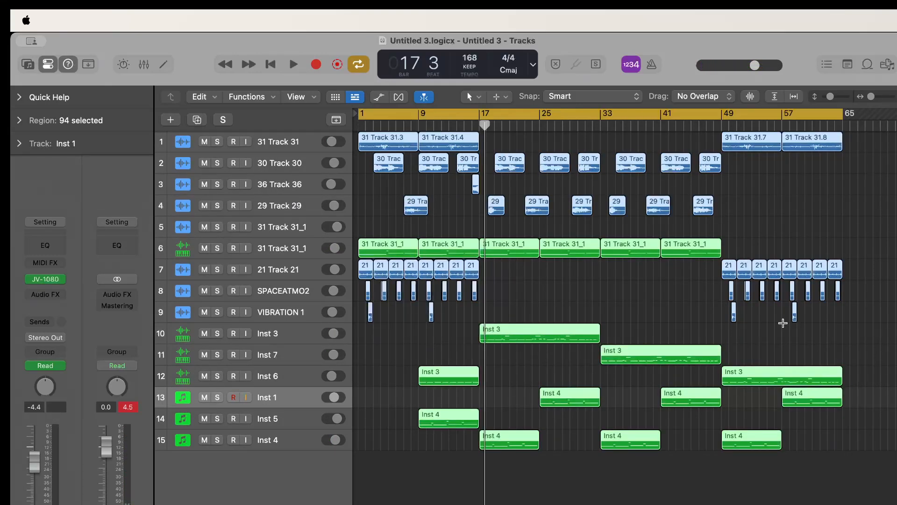
pyautogui.click(727, 124)
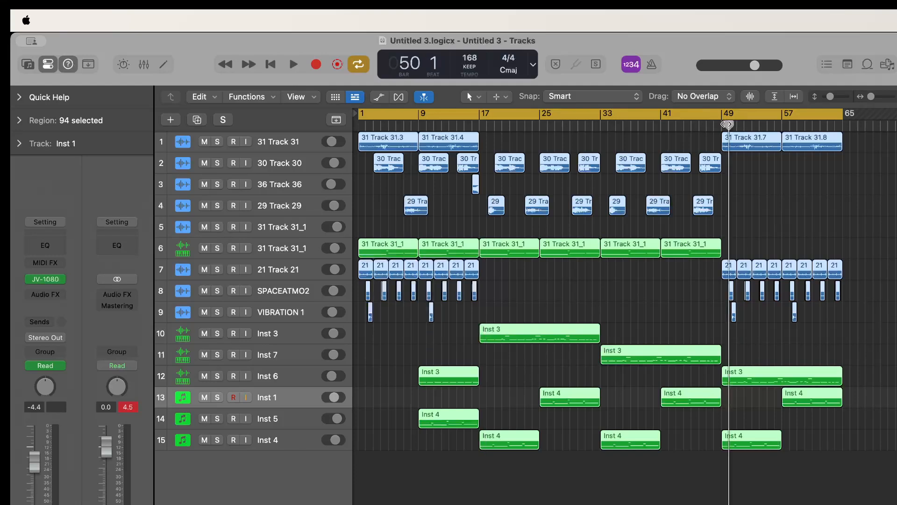
pyautogui.press('space')
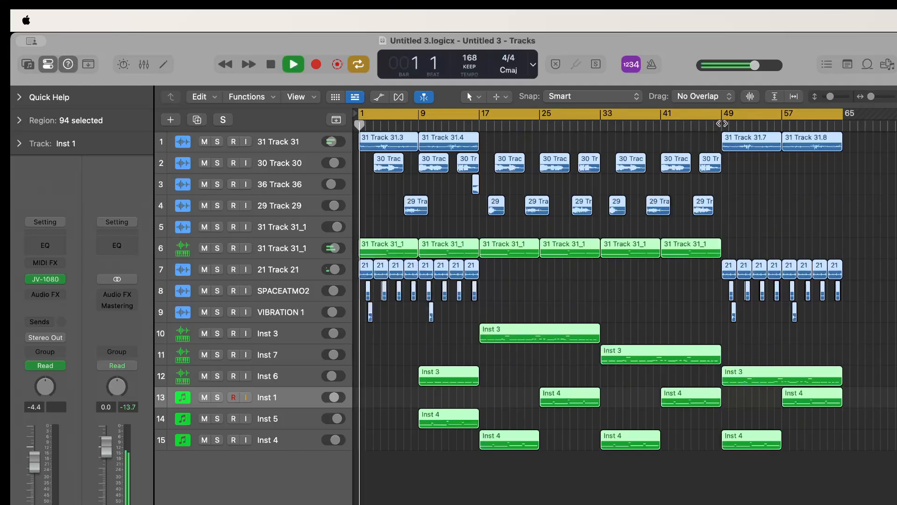
pyautogui.click(722, 124)
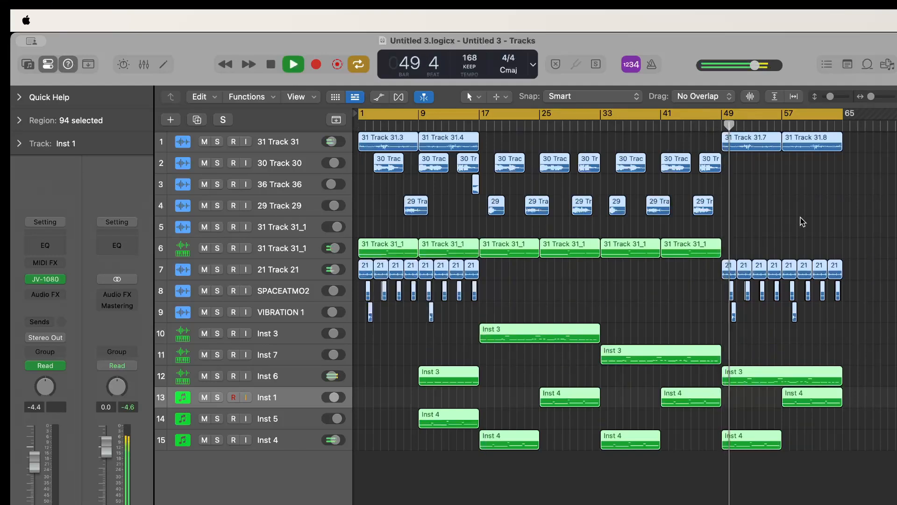
# Show the tracks' automation lanes, review the curves on the lower instrument tracks, and hide the lanes
pyautogui.press('a')
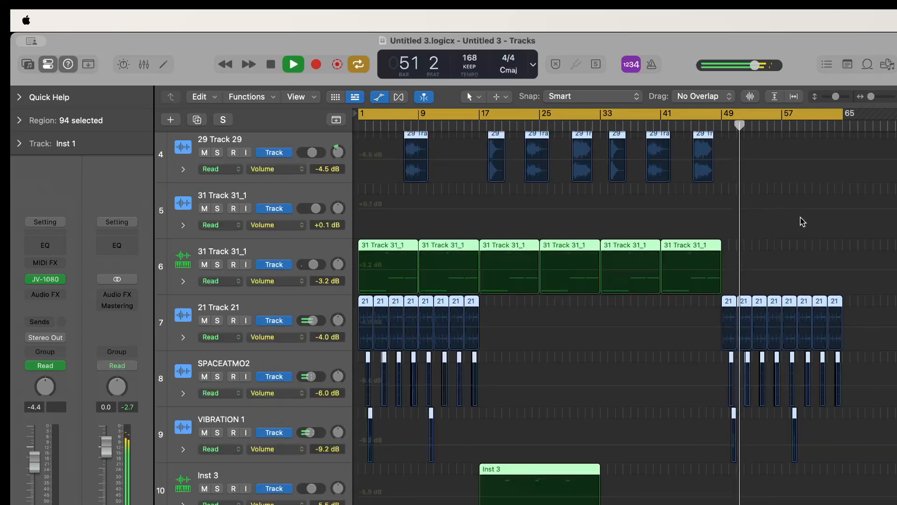
pyautogui.scroll(-10, 803, 222)
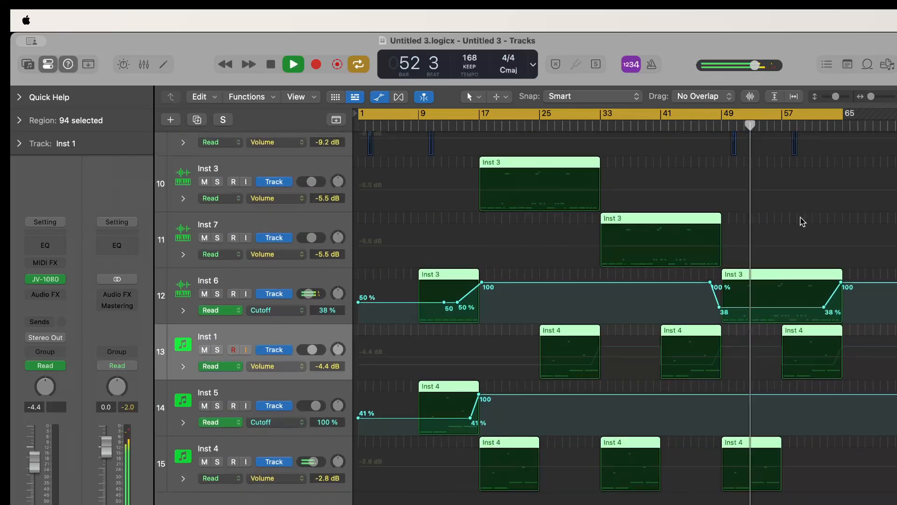
pyautogui.scroll(4, 802, 221)
pyautogui.press('a')
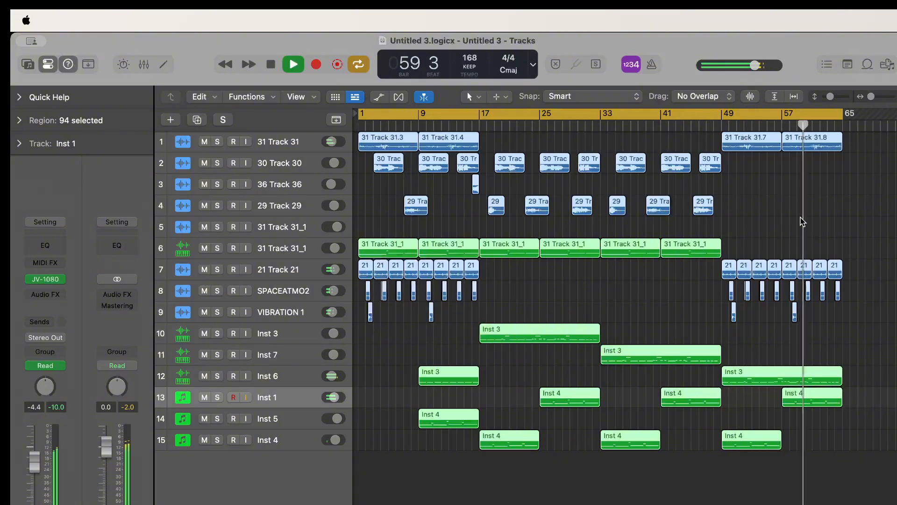
# Move the last Cutoff rise on the Inst 6 track earlier so it climbs from 38% to 100% at bar 57
pyautogui.press('a')
pyautogui.press('space')
pyautogui.scroll(-6, 858, 400)
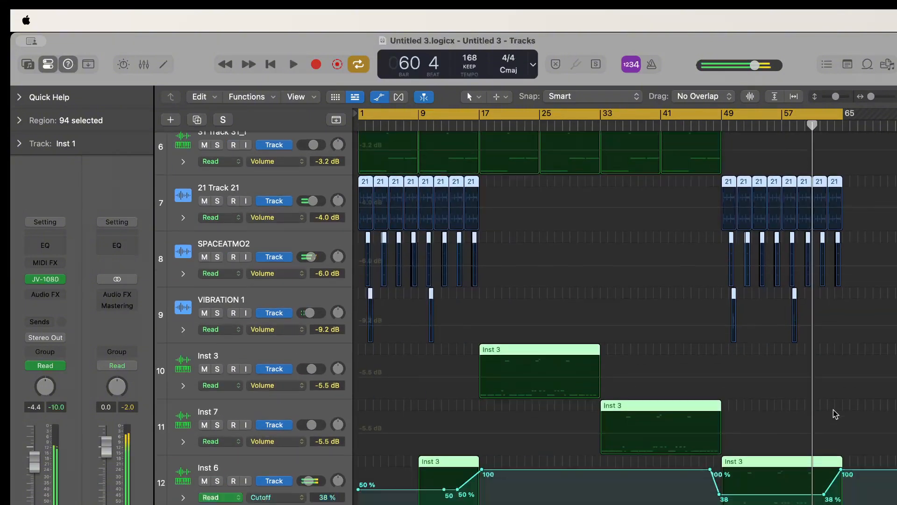
pyautogui.moveTo(828, 473); pyautogui.dragTo(770, 473)
# Play the section from bar 52 and the Inst 6 cutoff rise near bar 56, hiding automation before stopping playback
pyautogui.press('Return')
pyautogui.press('space')
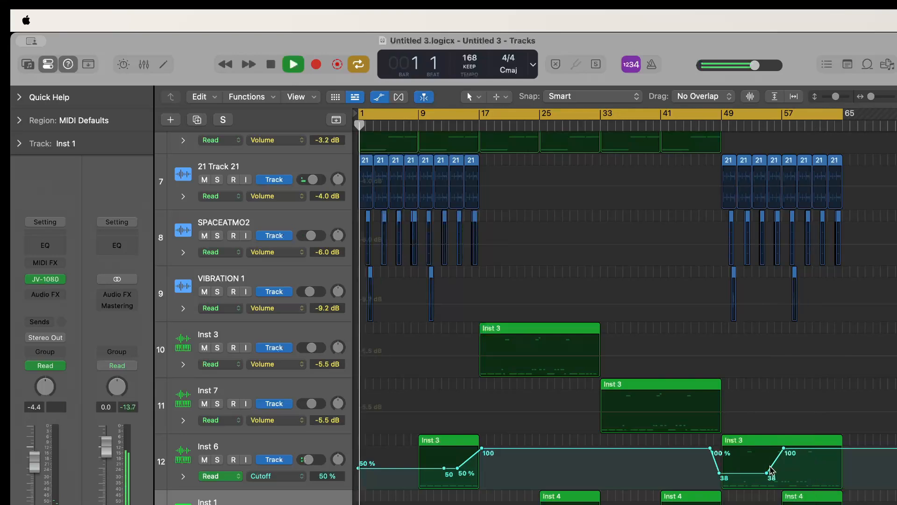
pyautogui.click(745, 123)
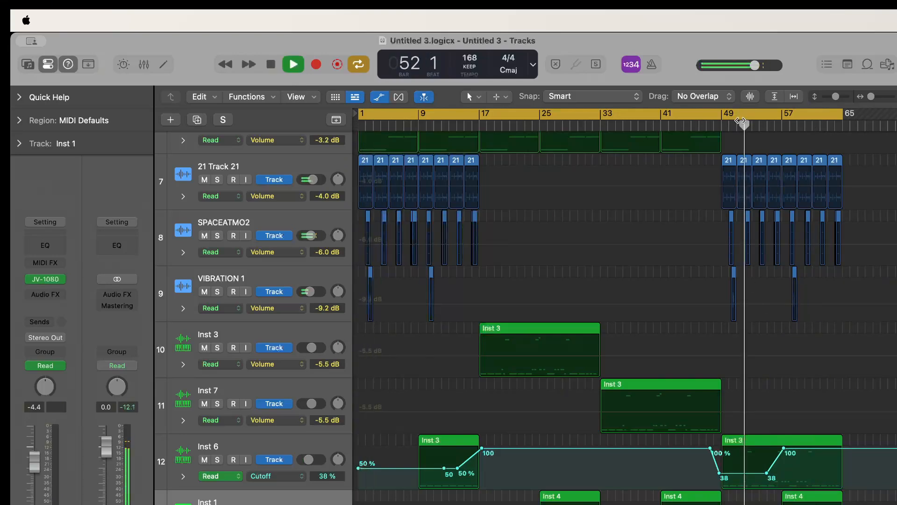
pyautogui.click(774, 126)
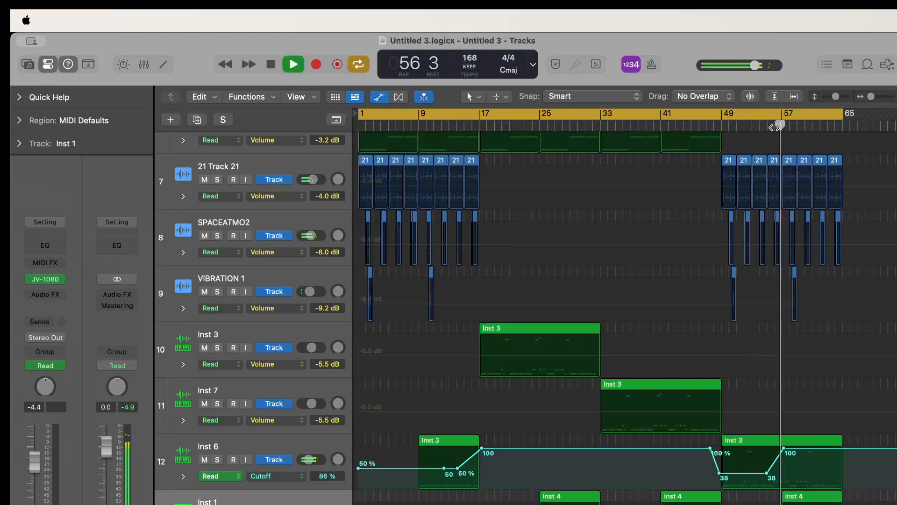
pyautogui.press('a')
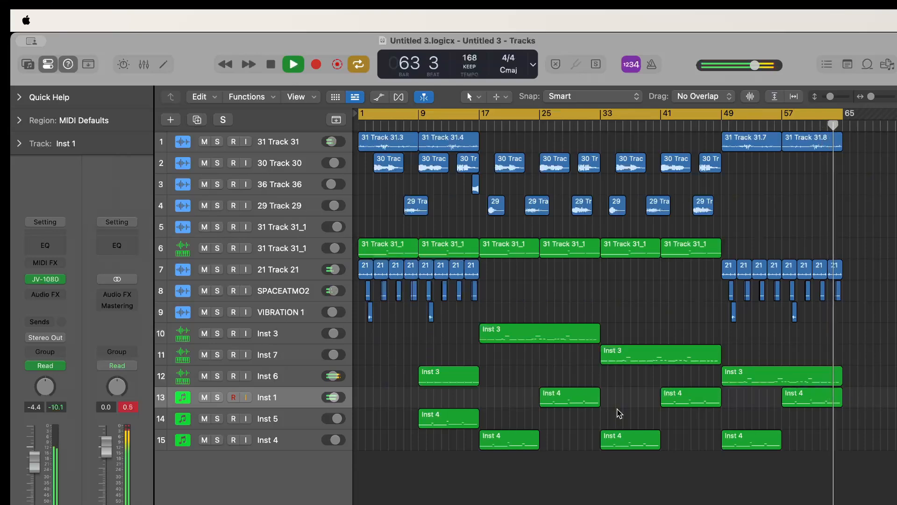
pyautogui.press('space')
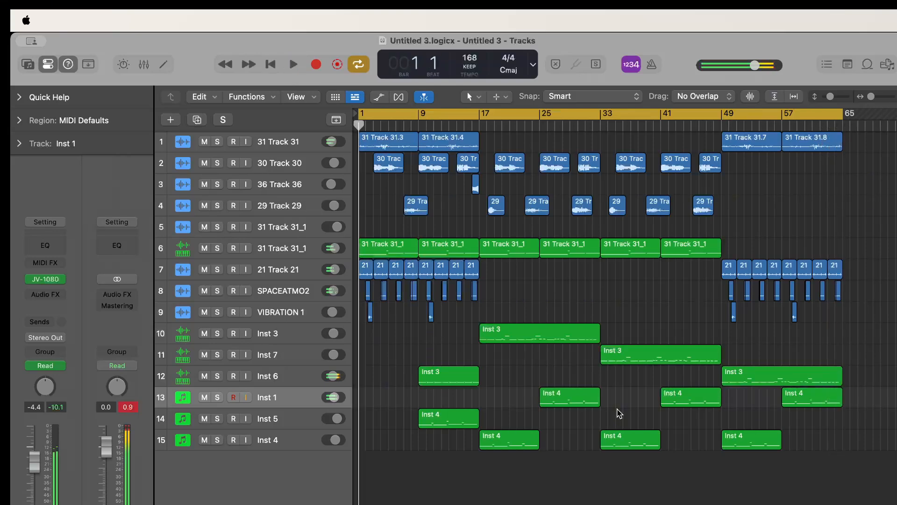
# Copy all regions in bars 17 to 48 so that the duplicate section starts at bar 65
pyautogui.moveTo(715, 461); pyautogui.dragTo(863, 168)
pyautogui.moveTo(854, 215); pyautogui.dragTo(698, 255)
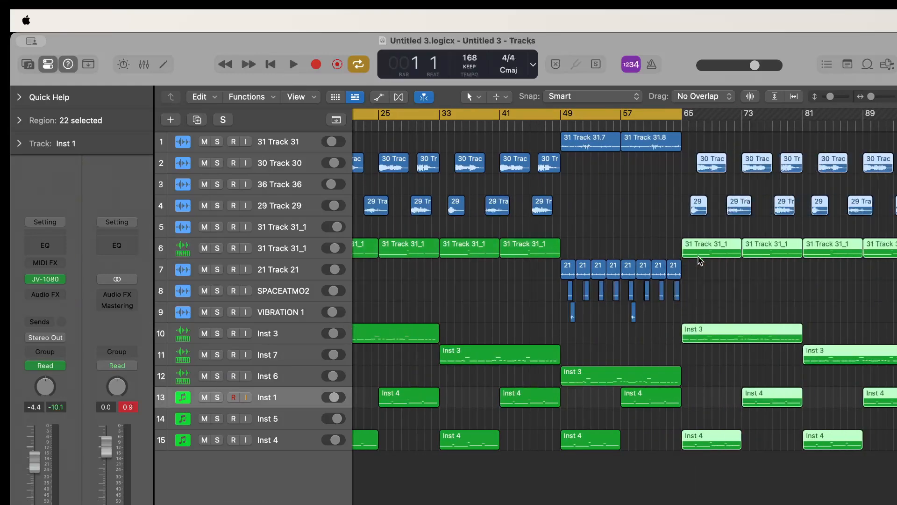
pyautogui.scroll(5, 696, 266)
pyautogui.scroll(-5, 696, 267)
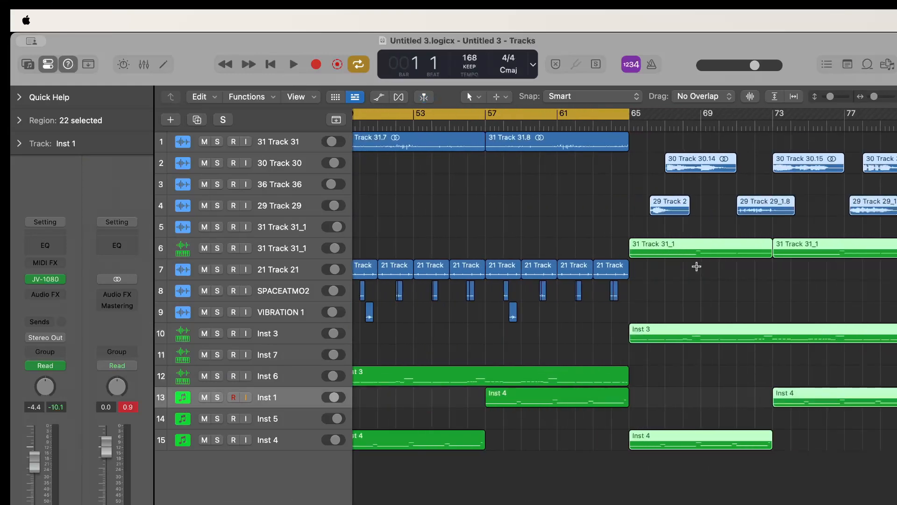
# Extend the cycle range over all regions up to bar 97 and clear the region selection
pyautogui.press('super+a')
pyautogui.scroll(-5, 696, 266)
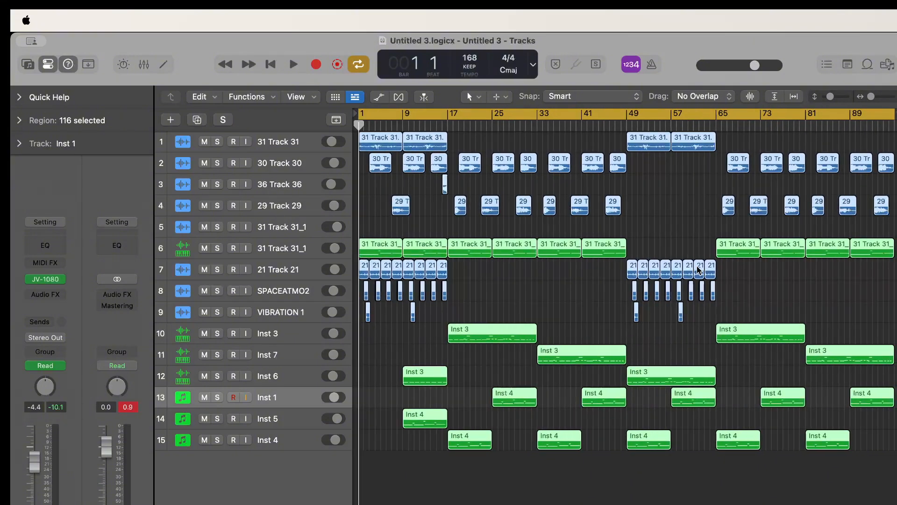
pyautogui.hscroll(5, 698, 270)
pyautogui.click(699, 269)
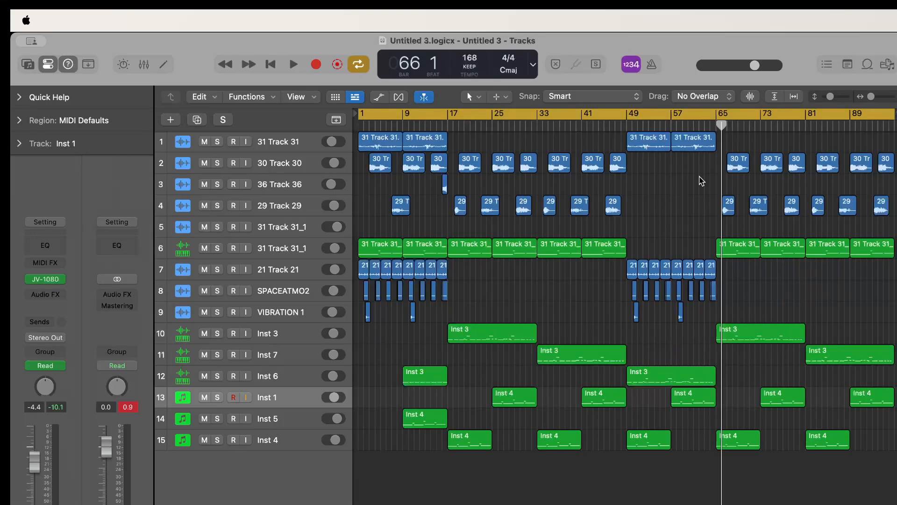
# Play the transition into the copied section at bar 65 and stop playback with the whole arrangement in view
pyautogui.press('Return')
pyautogui.press('space')
pyautogui.scroll(-2, 699, 177)
pyautogui.scroll(10, 700, 177)
pyautogui.hscroll(4, 700, 177)
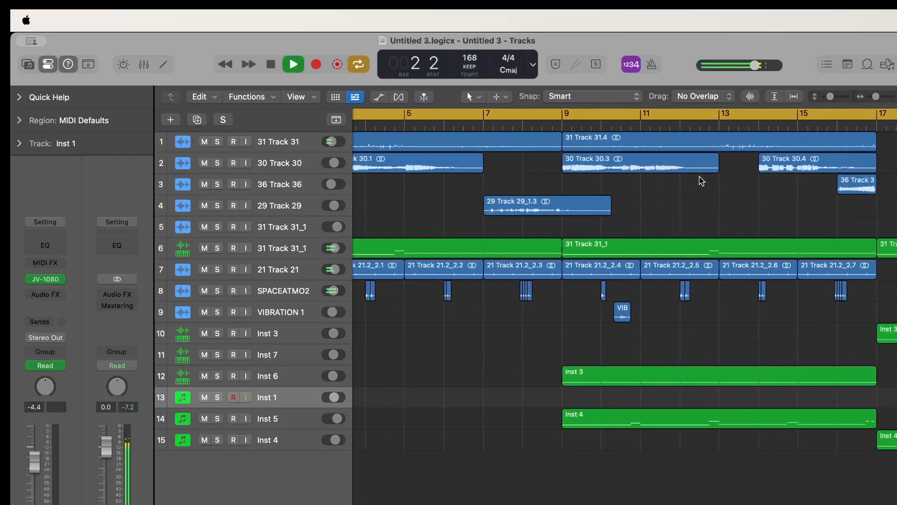
pyautogui.hscroll(20, 702, 180)
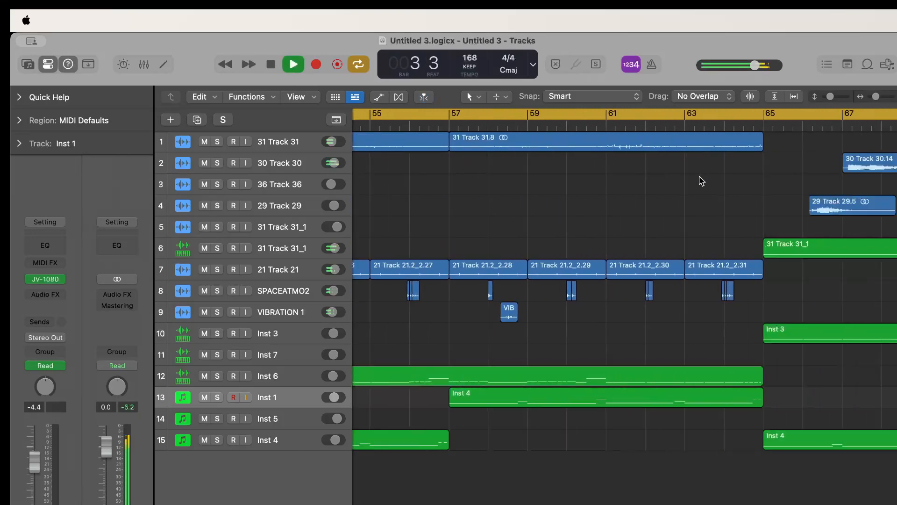
pyautogui.hscroll(6, 701, 180)
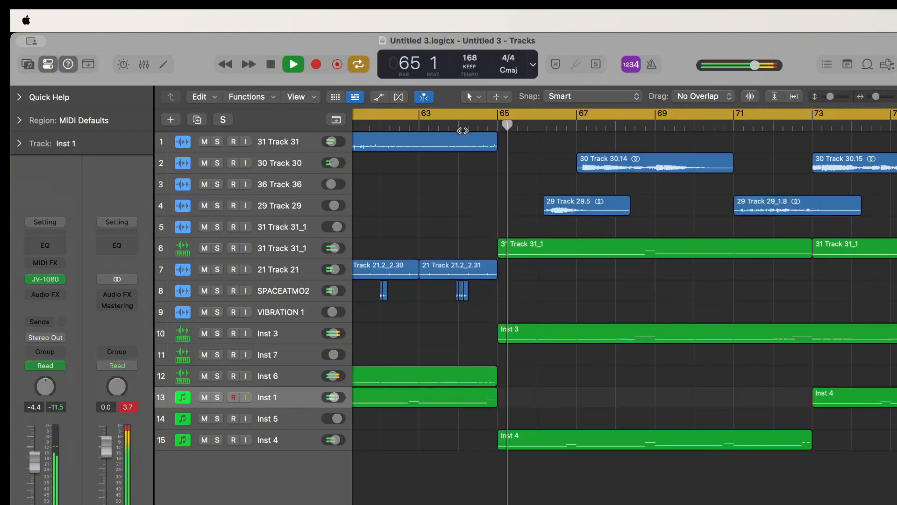
pyautogui.scroll(-8, 600, 311)
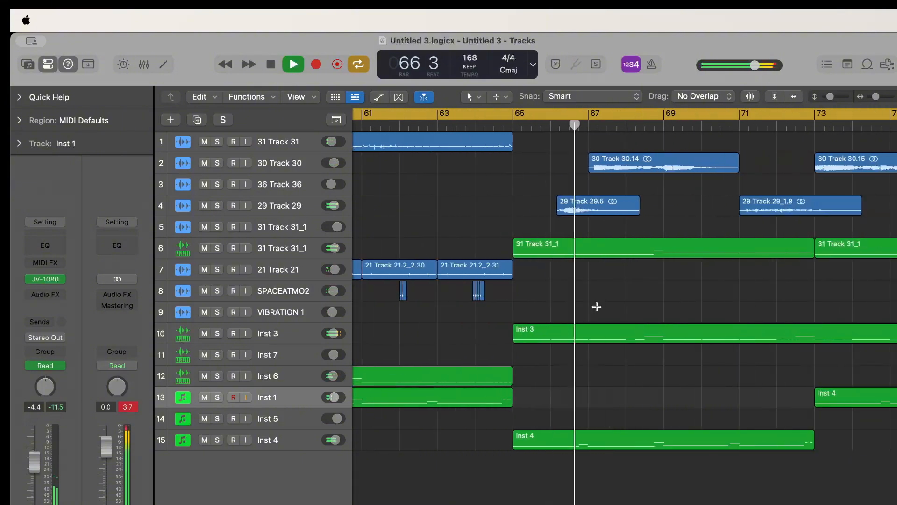
pyautogui.scroll(-3, 600, 311)
pyautogui.press('super+Left')
pyautogui.press('super+Left')
pyautogui.press('super+Left')
pyautogui.press('super+Left')
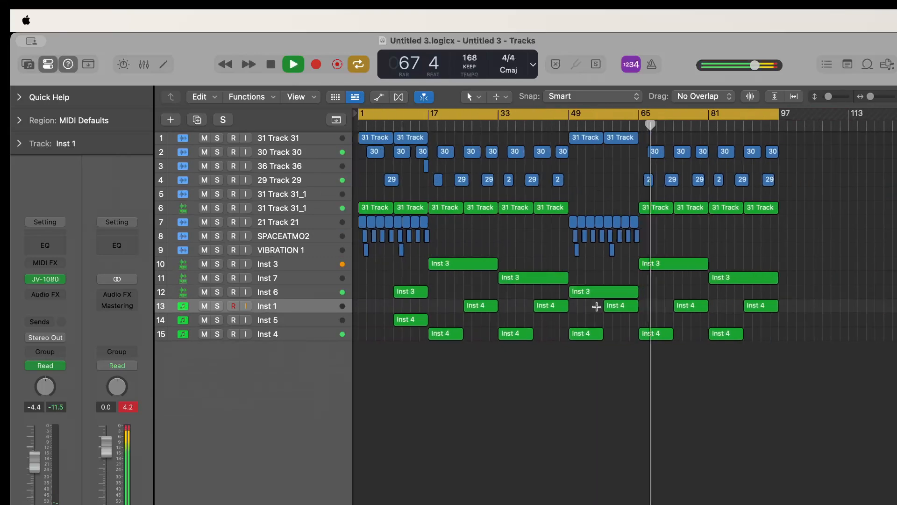
pyautogui.press('space')
# Repeat the last two regions on track 6 from bar 97 and extend the cycle range to bar 113
pyautogui.click(758, 213)
pyautogui.keyDown('shift'); pyautogui.click(737, 212); pyautogui.keyUp('shift')
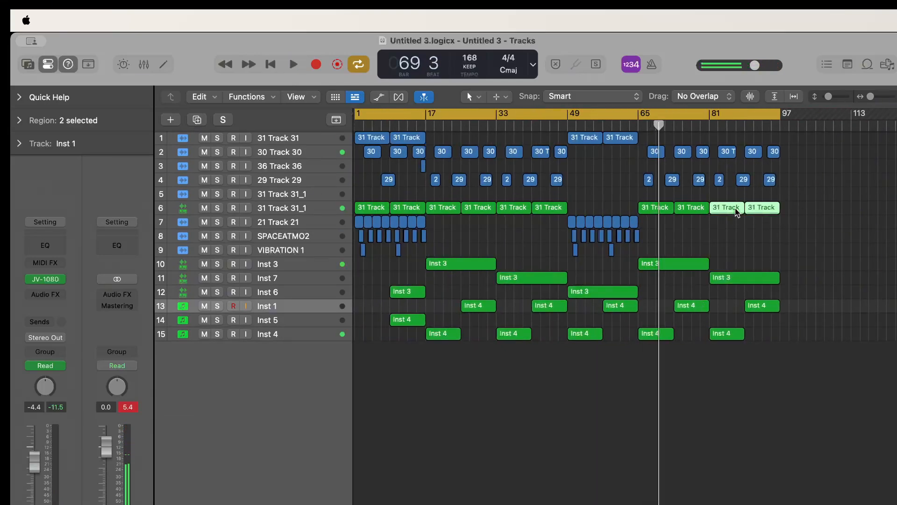
pyautogui.press('super+r')
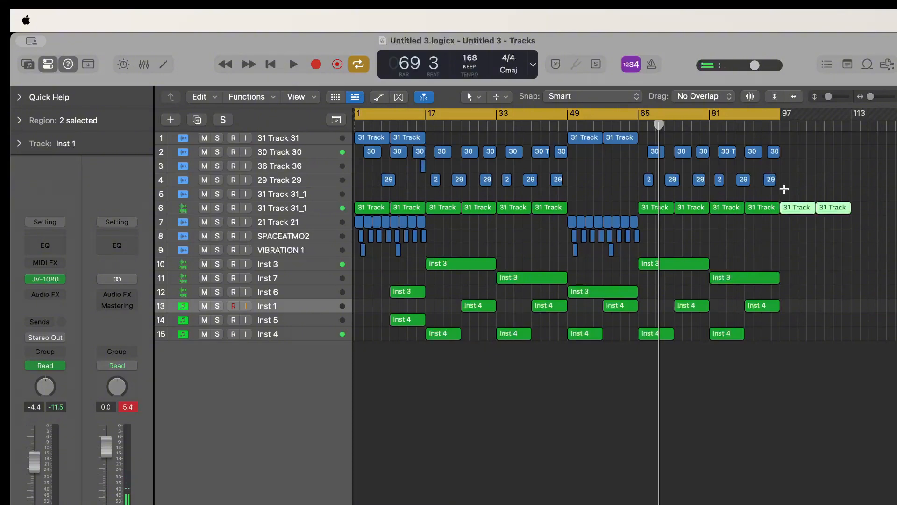
pyautogui.press('super+a')
pyautogui.click(759, 260)
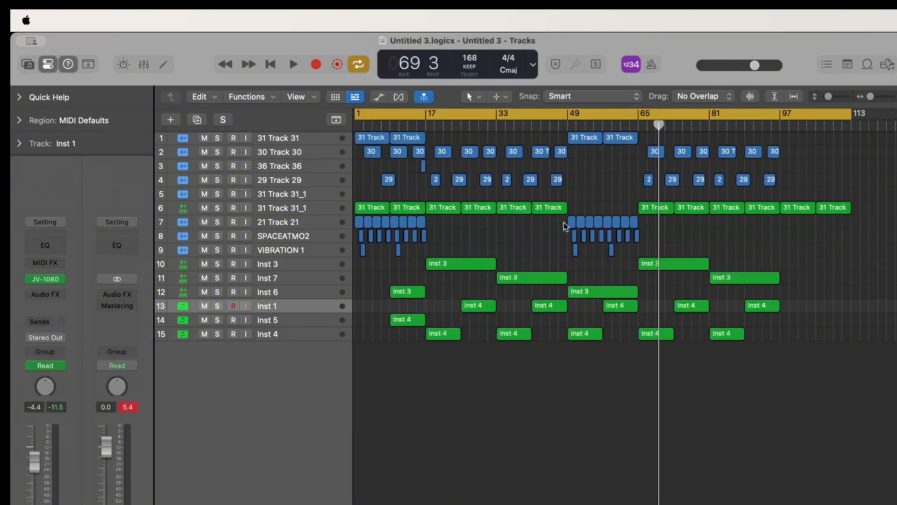
# Copy the 21 Track 21, SPACEATMO2 and VIBRATION 1 regions from bars 49 to 64 further along the timeline
pyautogui.moveTo(654, 256); pyautogui.dragTo(742, 223)
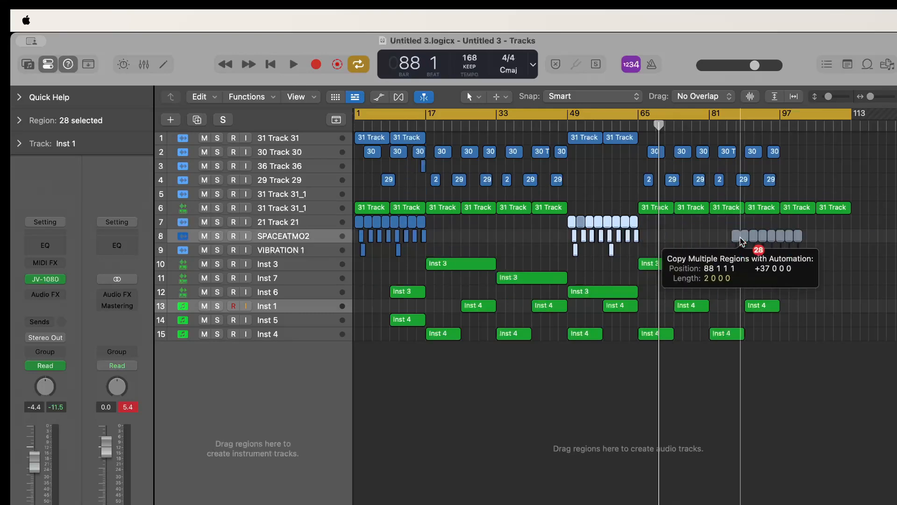